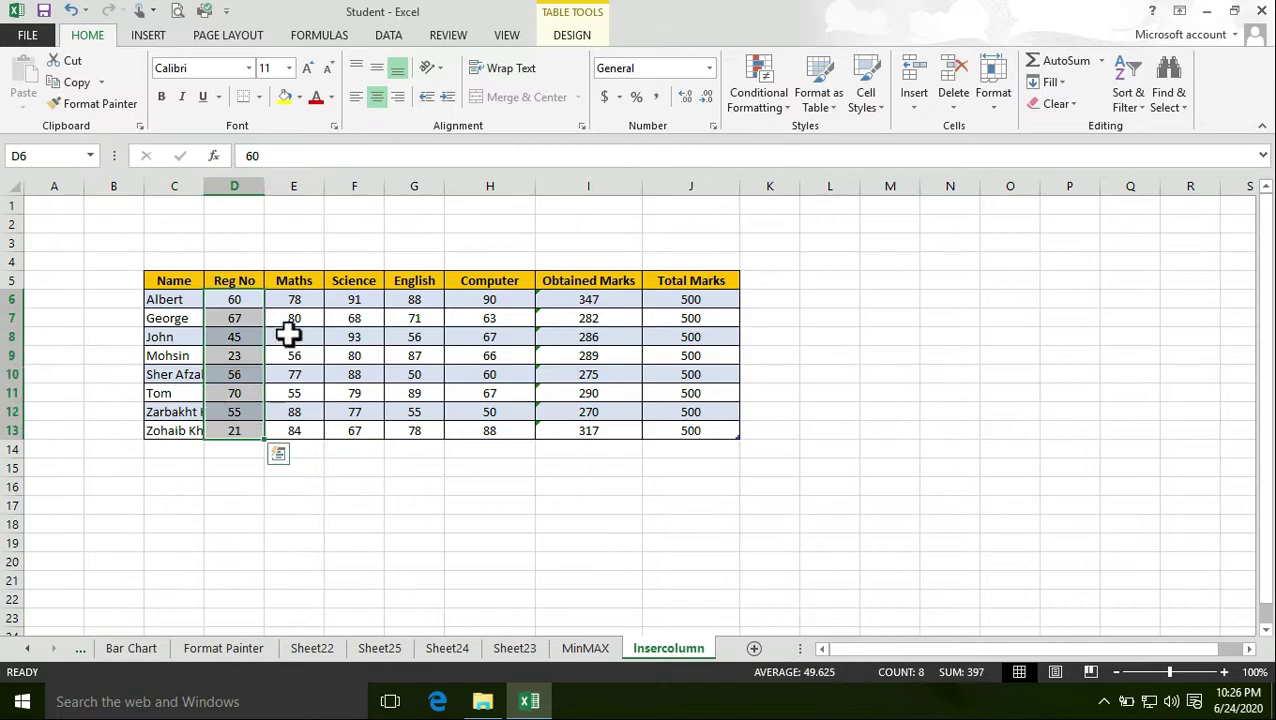
Practise selecting the Name, Reg No, Maths and English columns and rows 9, 12 and 14.
drag(347, 302, 386, 465)
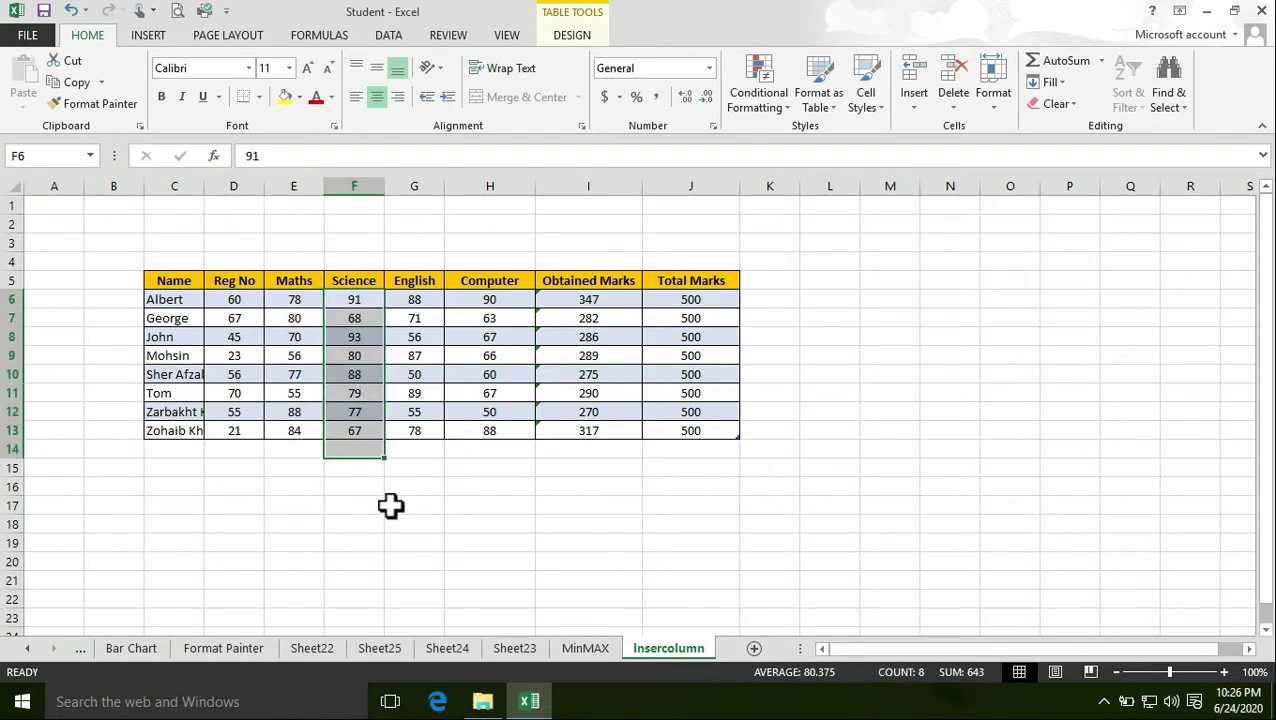
click(390, 505)
click(549, 521)
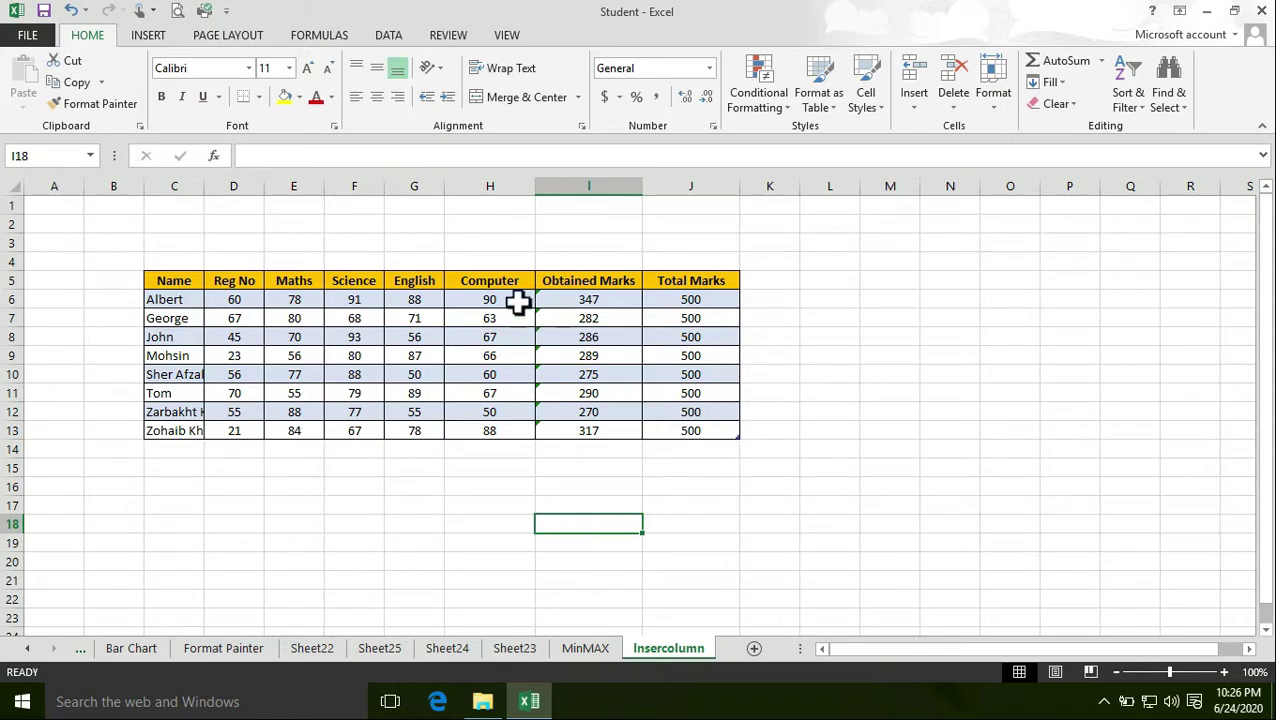
click(179, 186)
click(247, 190)
click(293, 186)
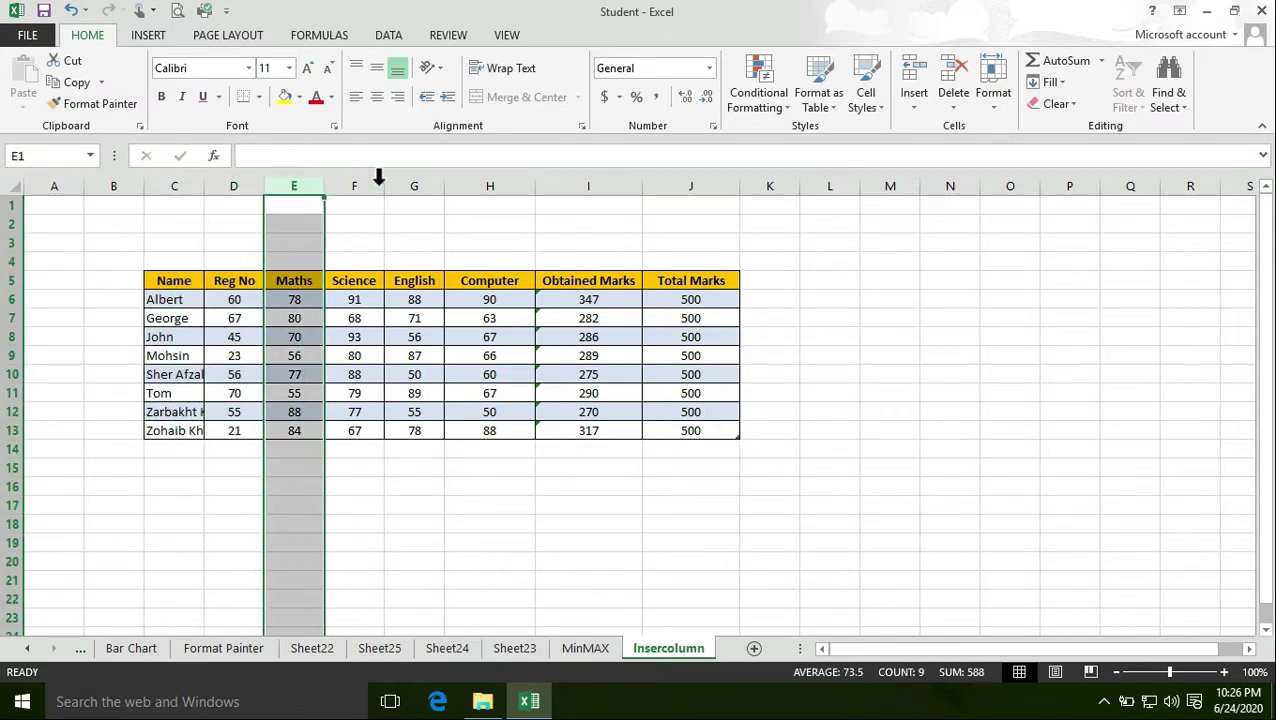
click(176, 186)
click(414, 186)
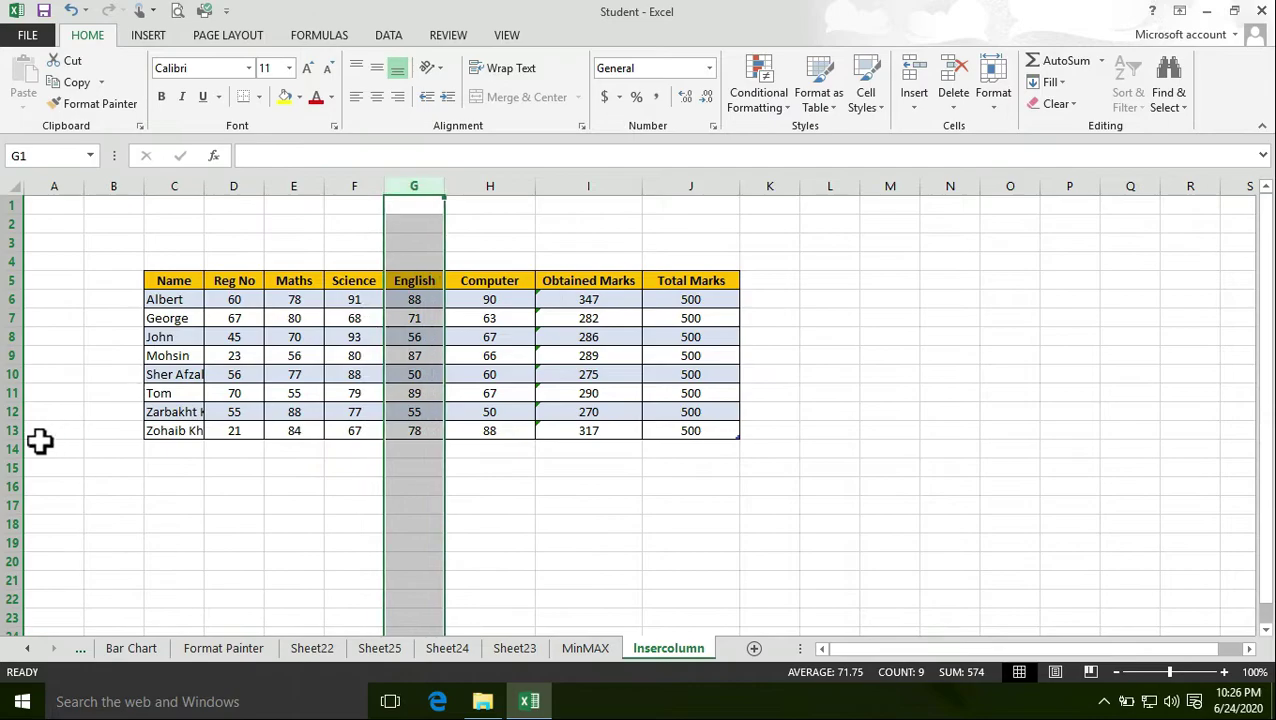
click(12, 449)
click(12, 411)
click(7, 355)
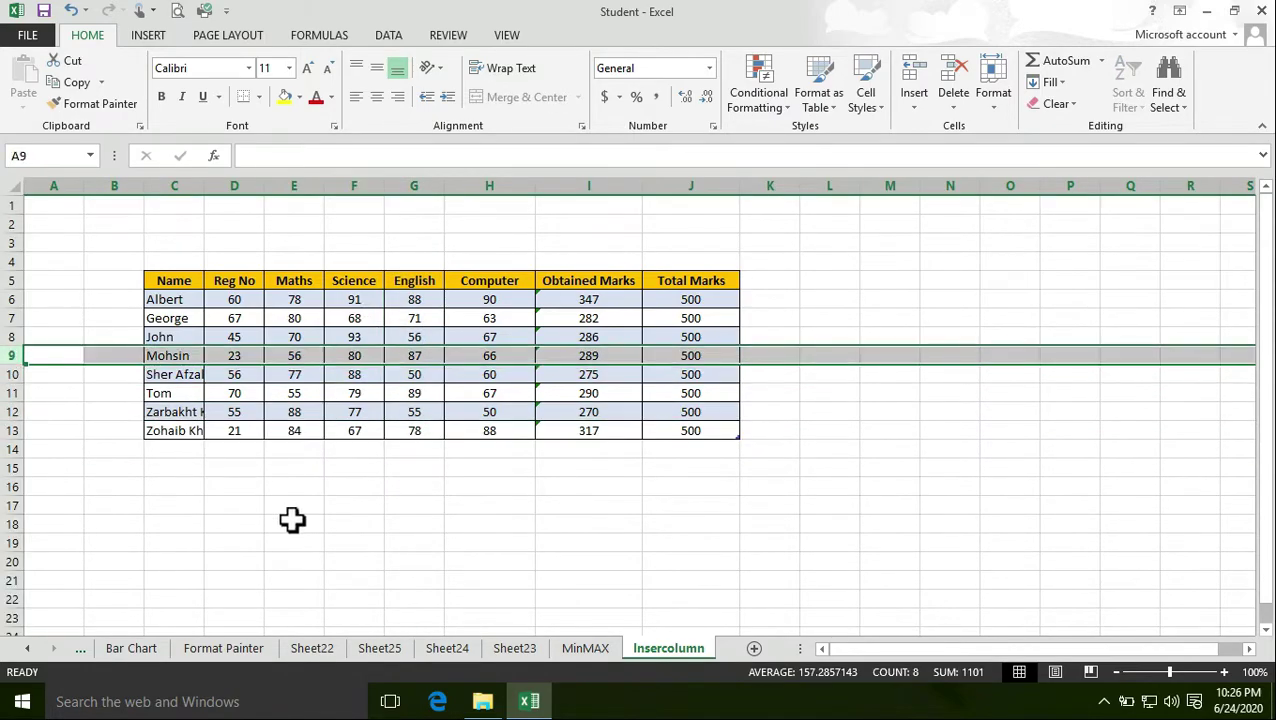
click(291, 521)
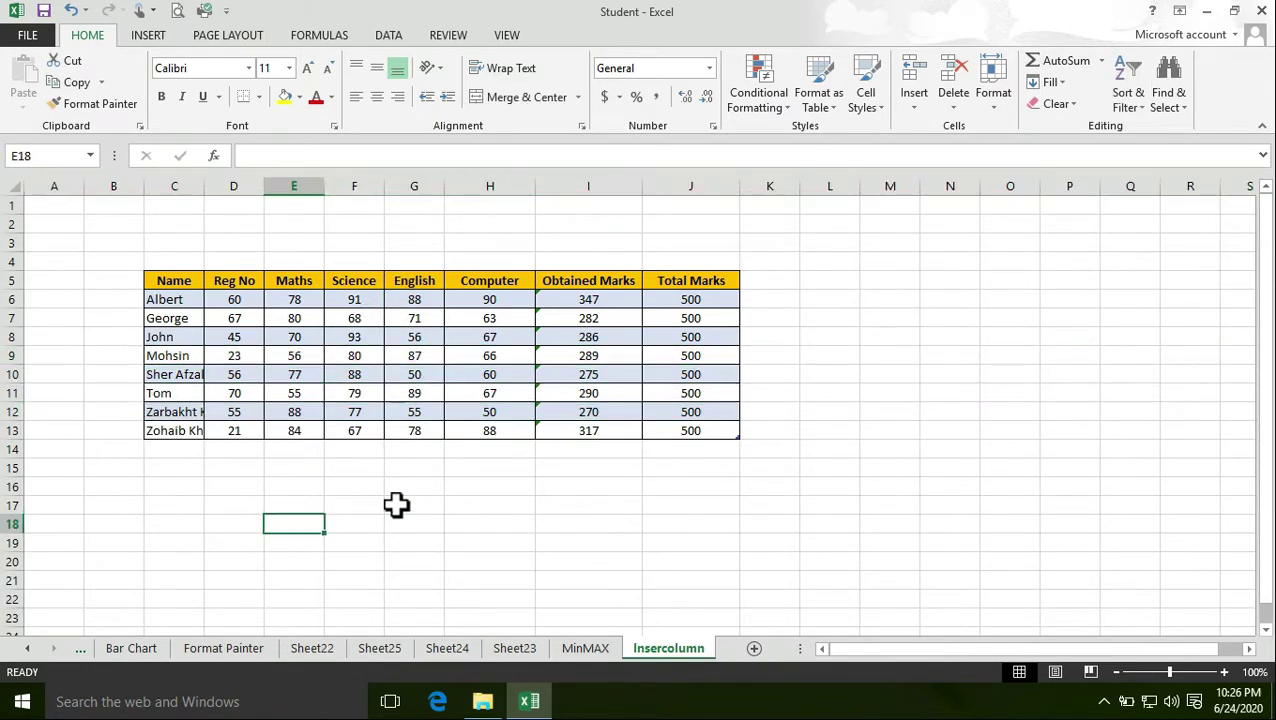
Select the Maths, English, Computer, A and B columns, then rows 11-12 and 15.
click(300, 186)
click(400, 186)
click(470, 186)
click(8, 449)
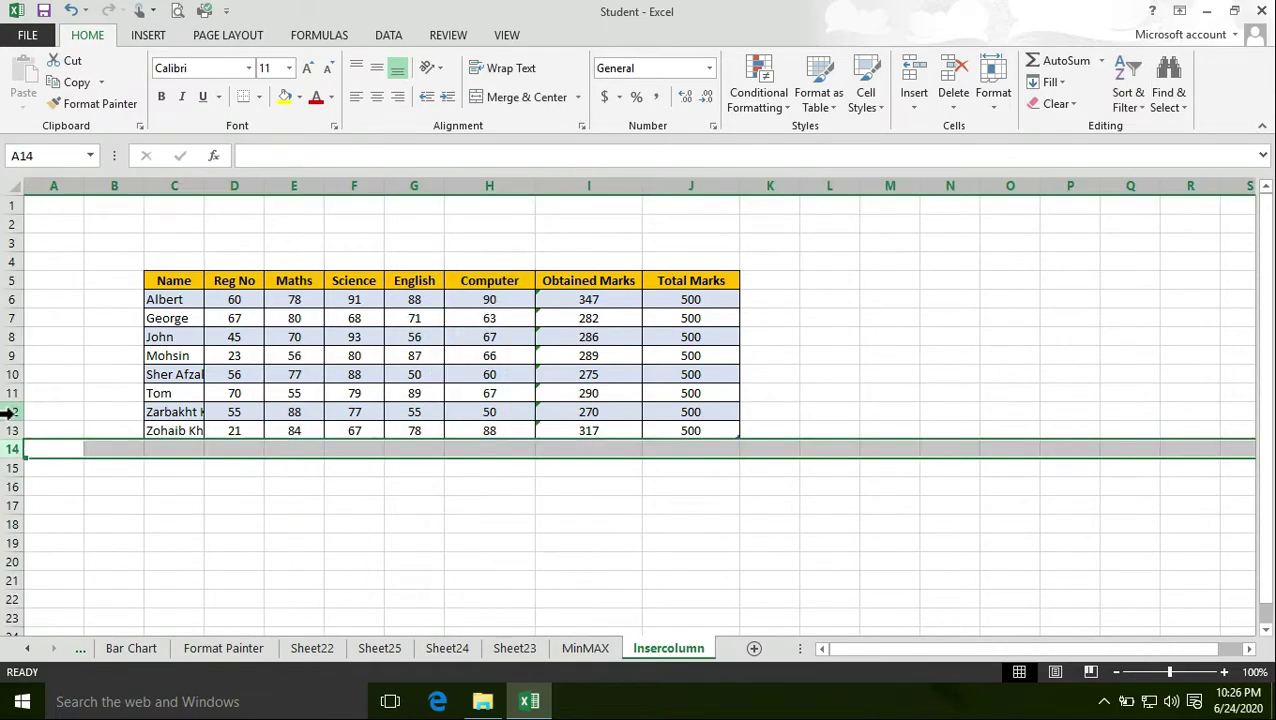
click(12, 393)
click(74, 186)
click(114, 186)
click(294, 186)
key(Right)
key(Right)
click(98, 461)
click(14, 402)
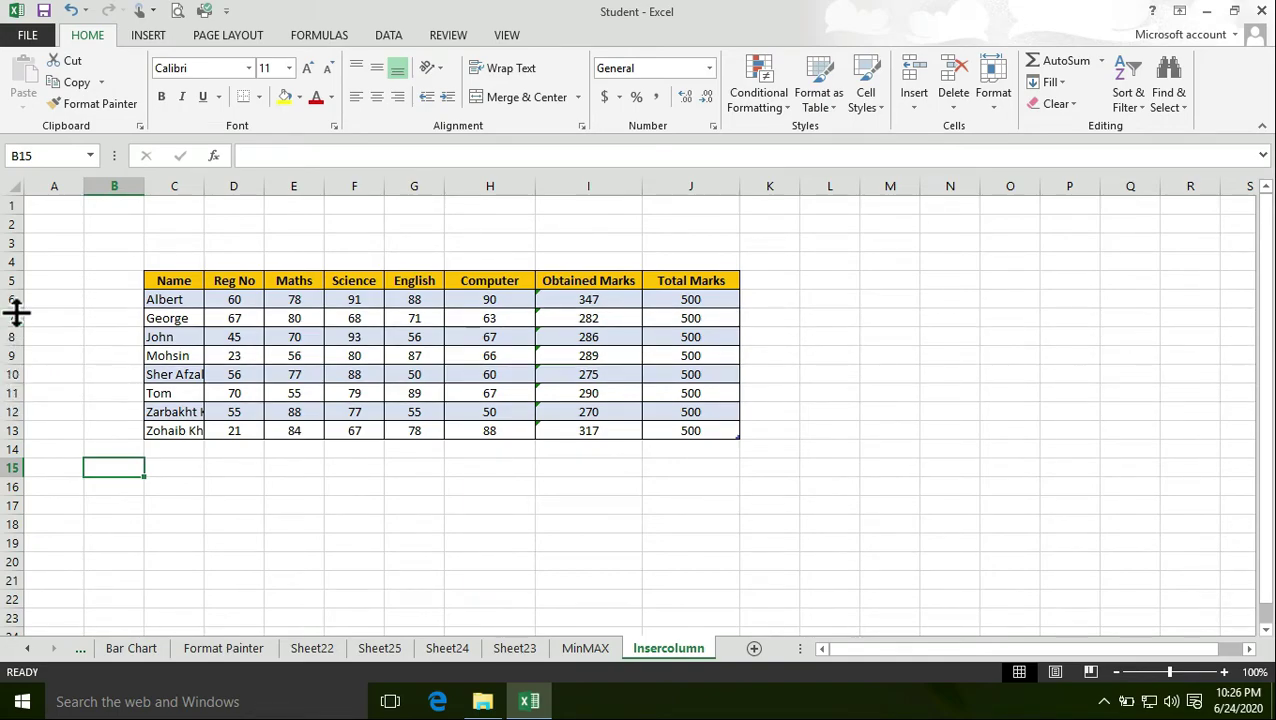
drag(14, 395, 14, 412)
click(10, 467)
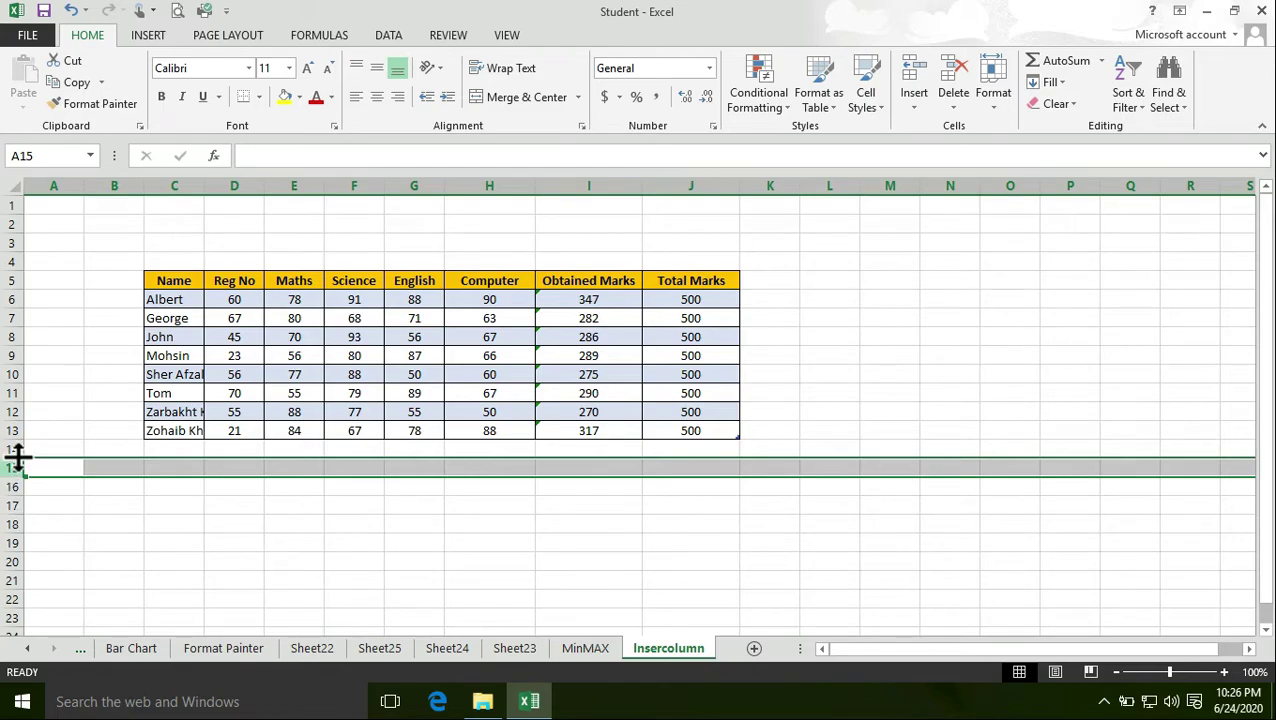
Select the Name, Reg No, English and Computer columns, the Science and Total Marks headings, and rows 15 and 19.
click(171, 215)
click(170, 186)
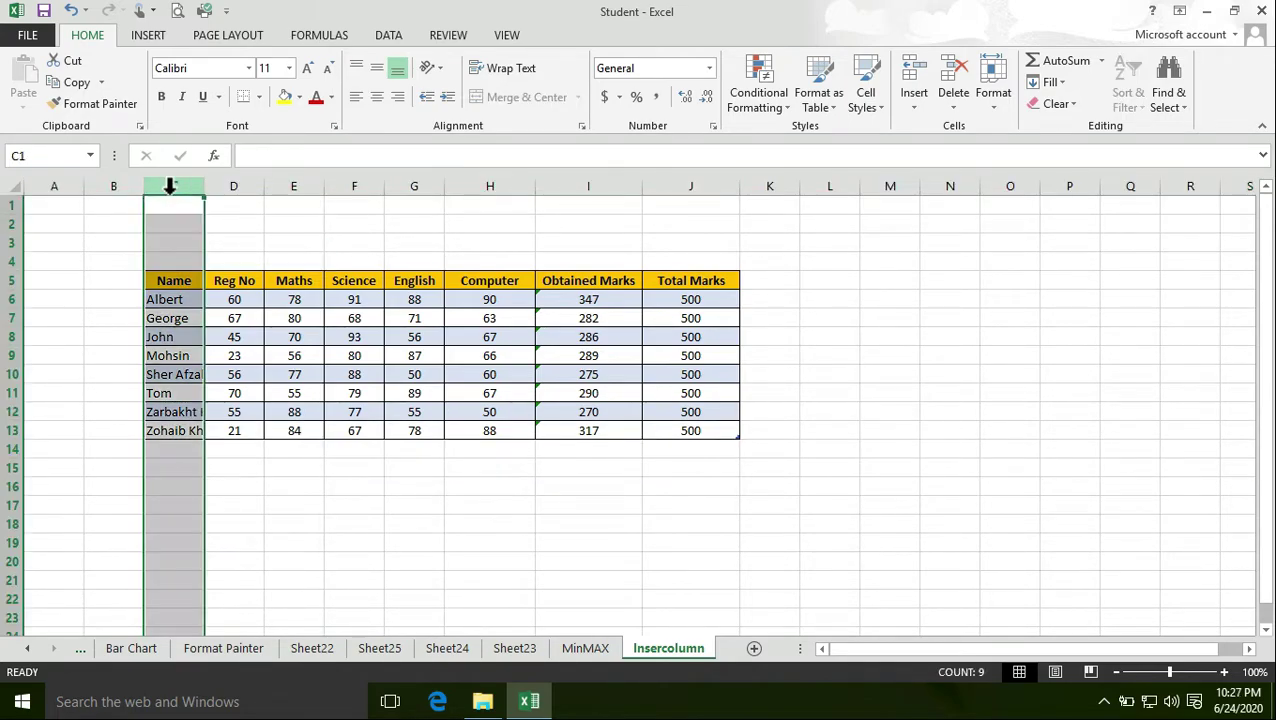
click(240, 186)
click(312, 203)
click(350, 203)
click(399, 186)
click(490, 186)
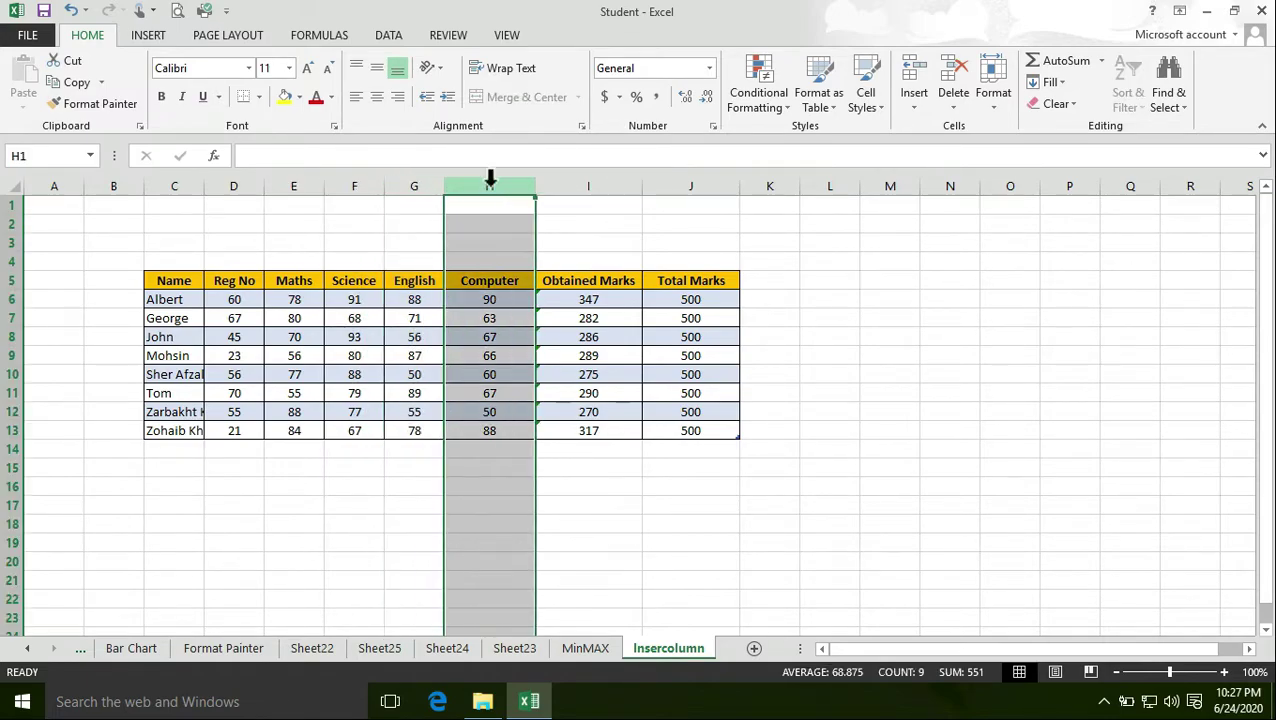
click(564, 202)
click(354, 283)
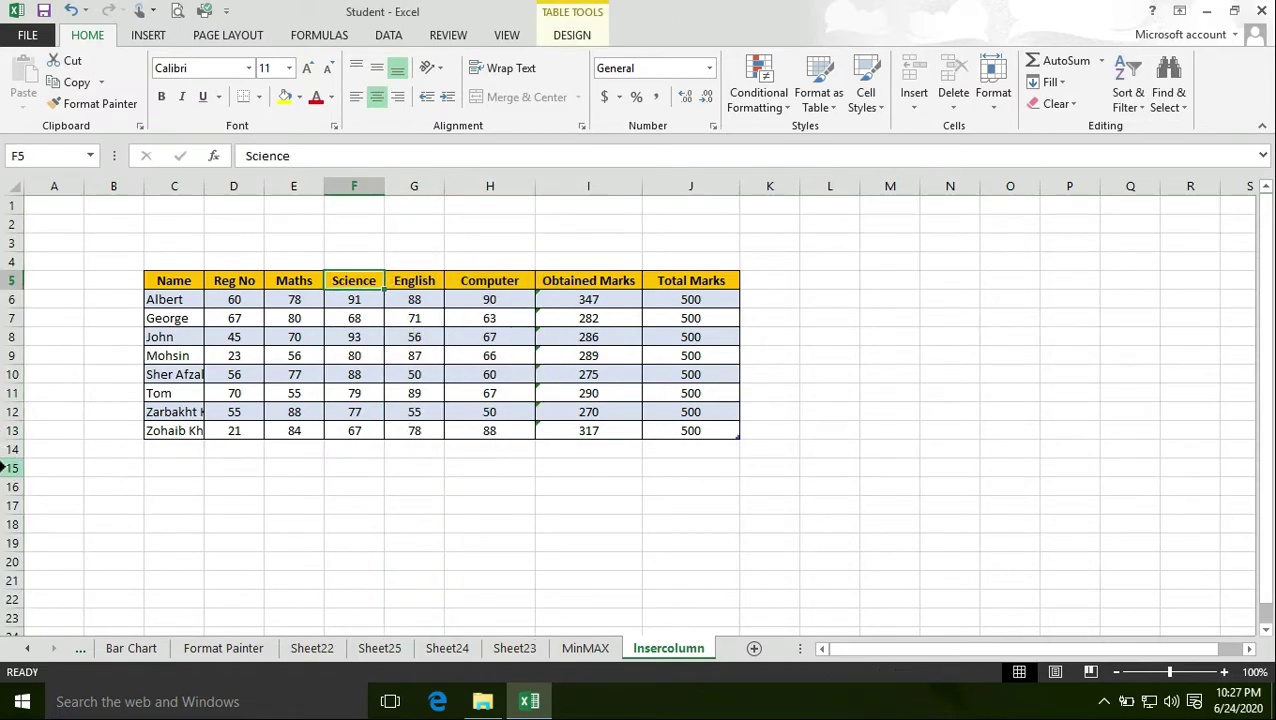
click(12, 467)
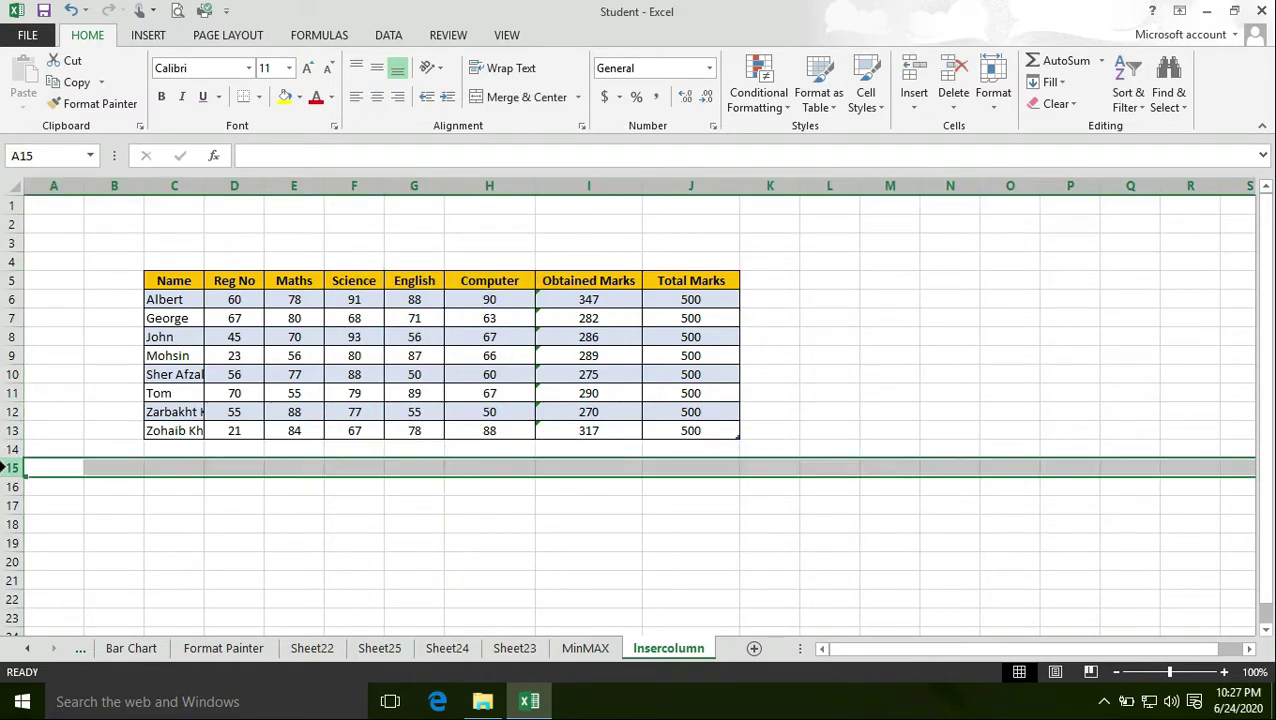
click(9, 542)
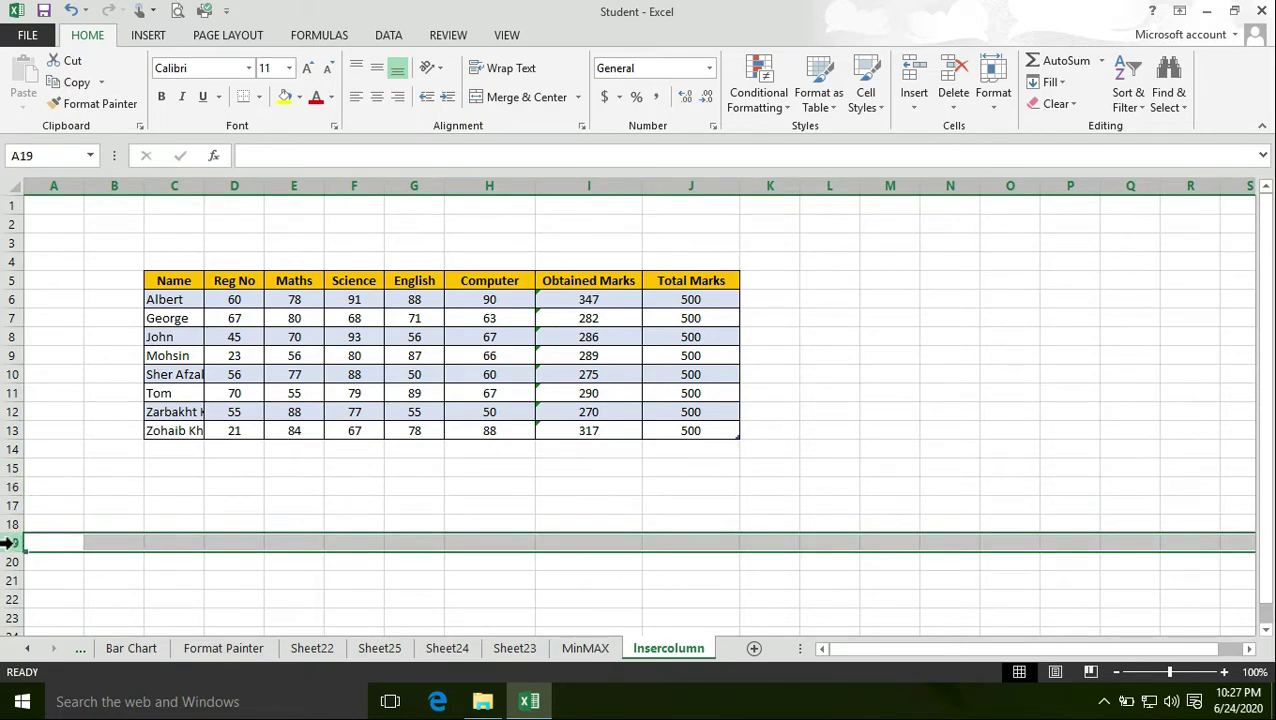
click(246, 467)
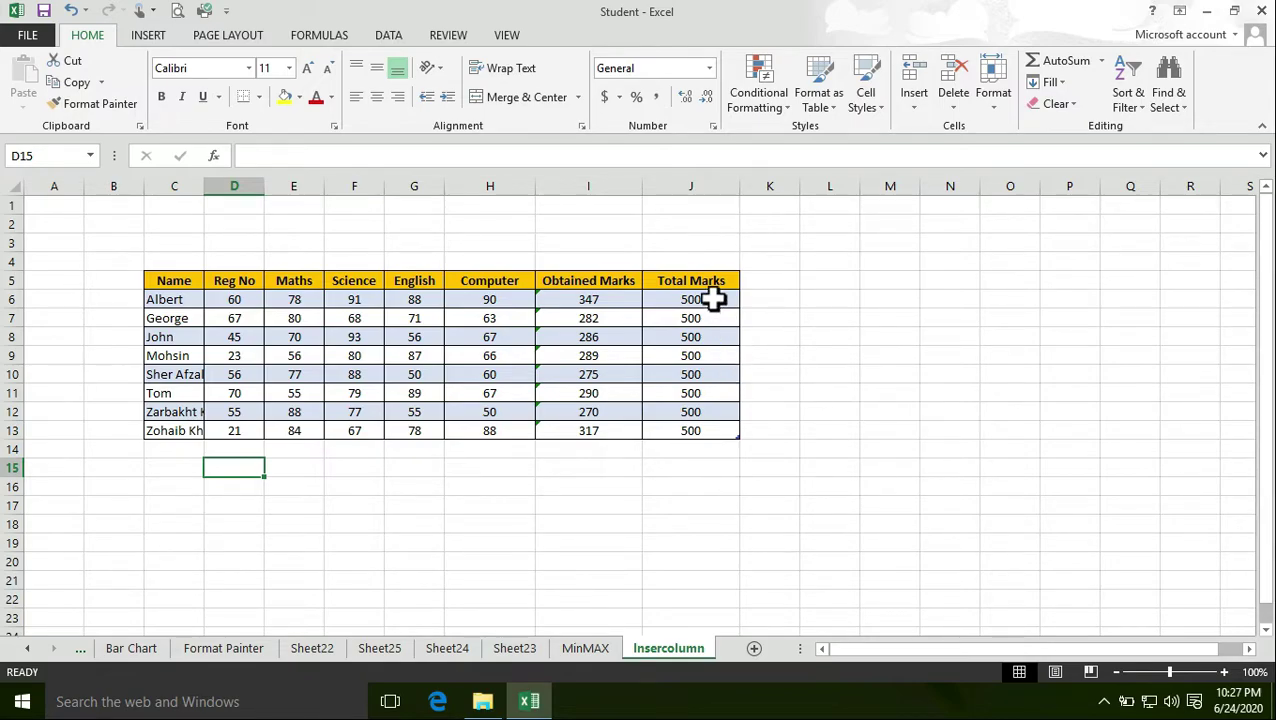
click(686, 280)
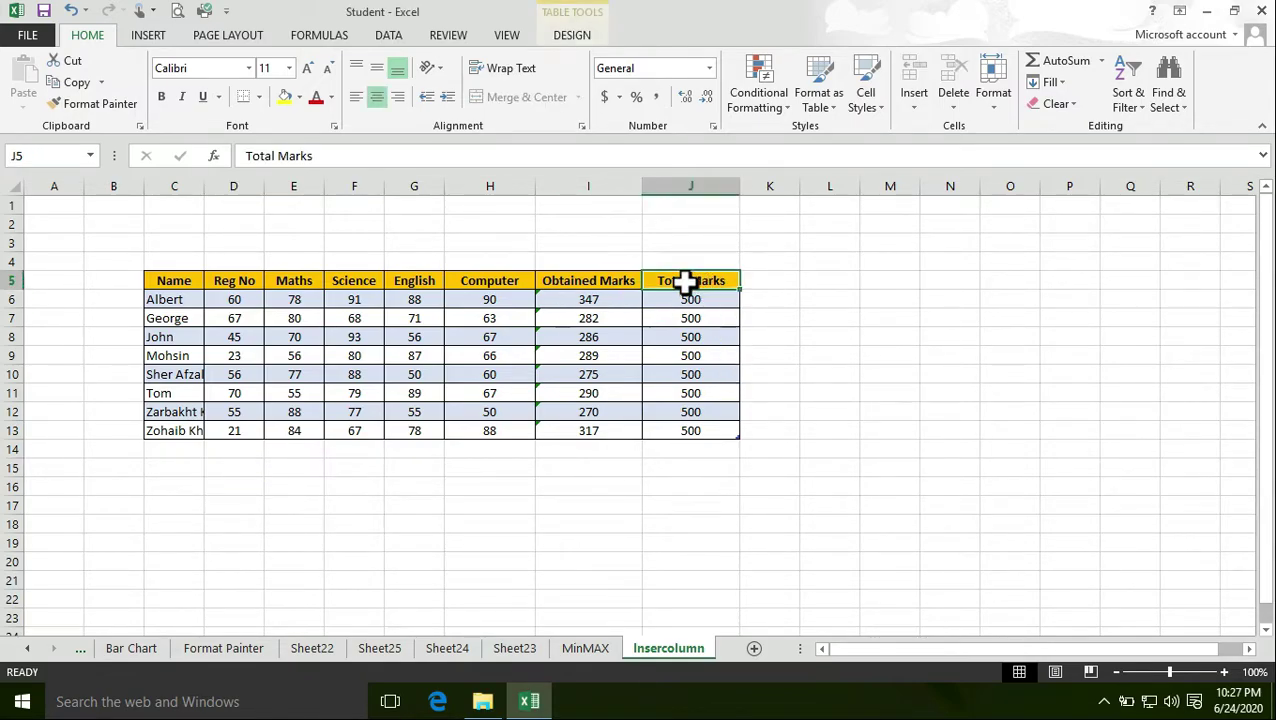
click(807, 296)
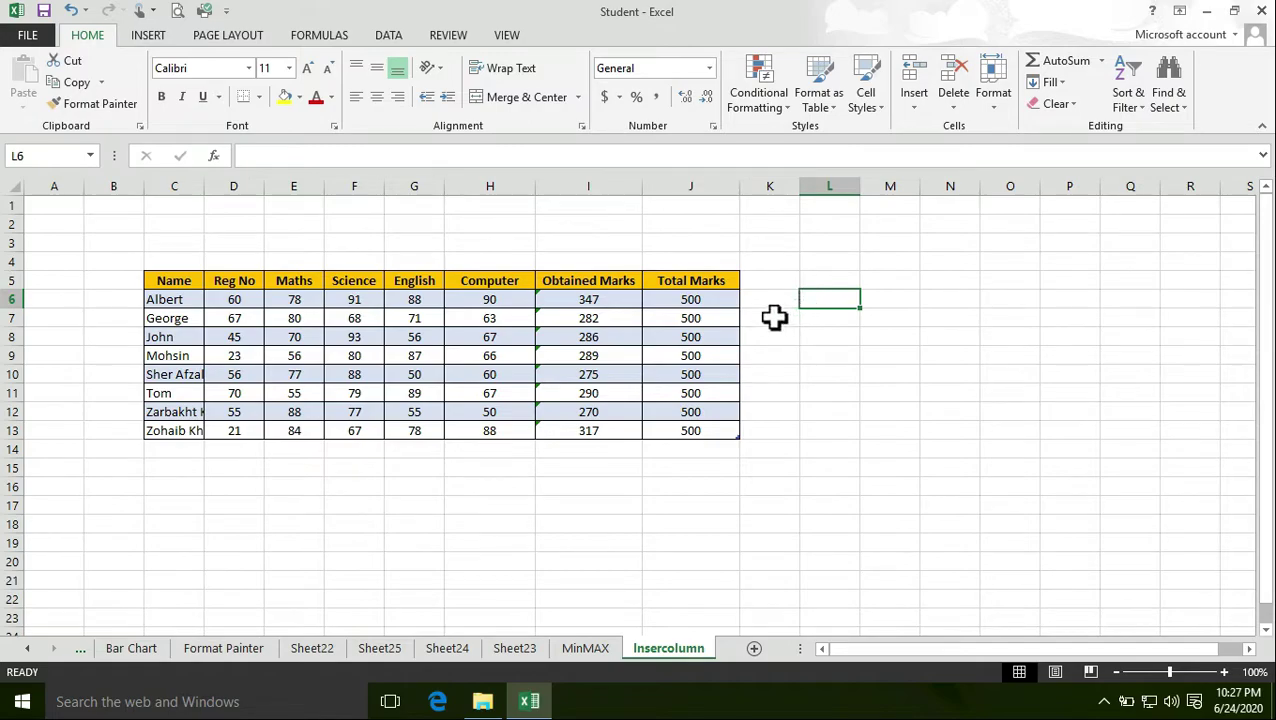
Select the Total Marks column and insert a blank Column1 before it.
click(683, 186)
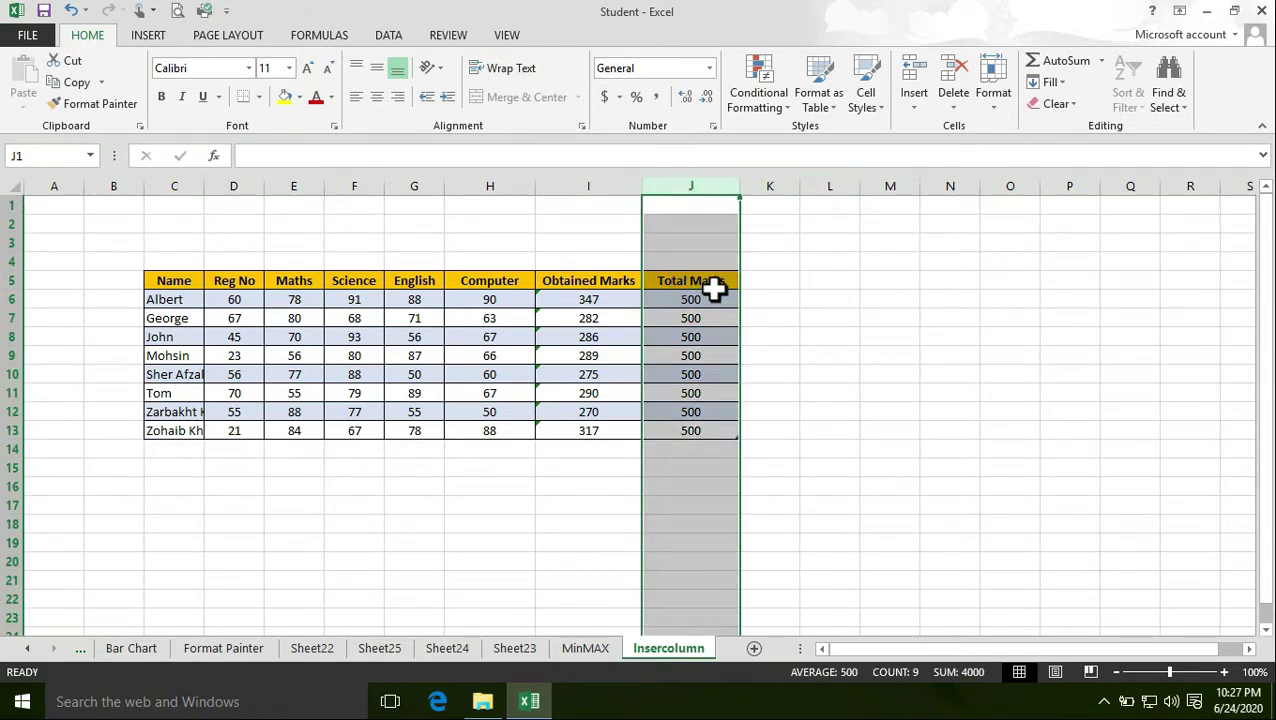
right_click(683, 218)
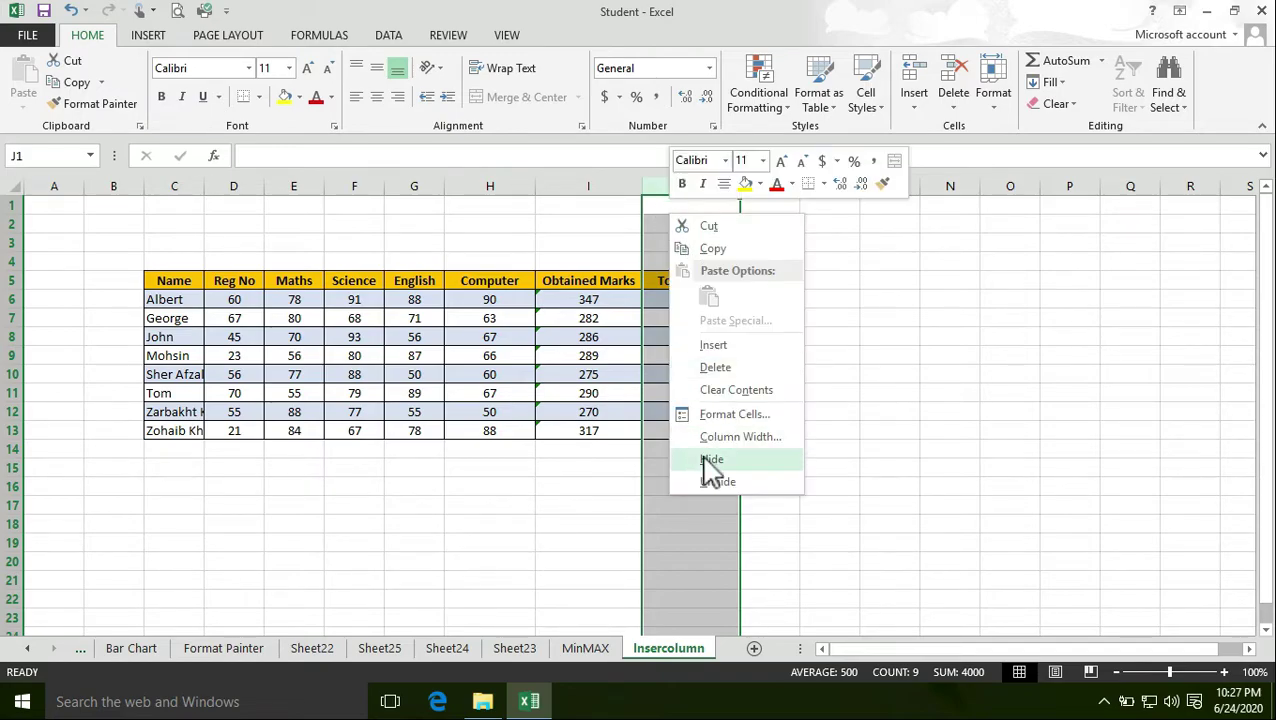
key(Escape)
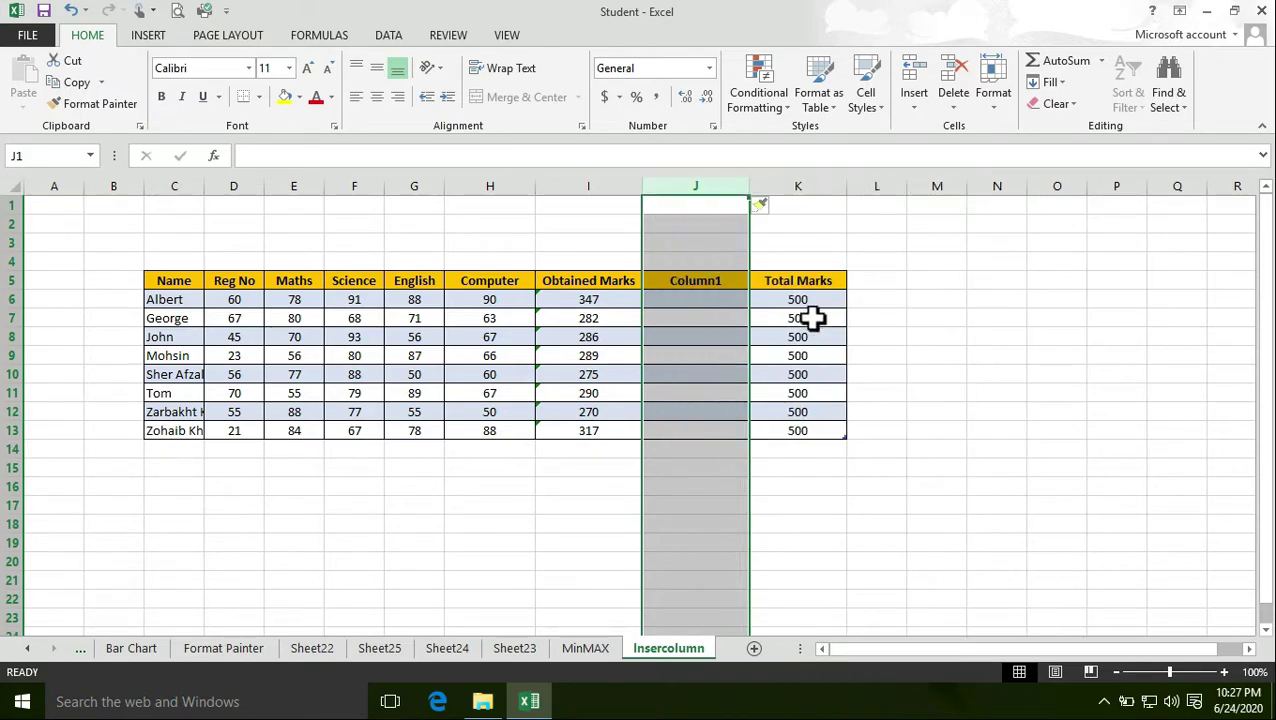
click(706, 430)
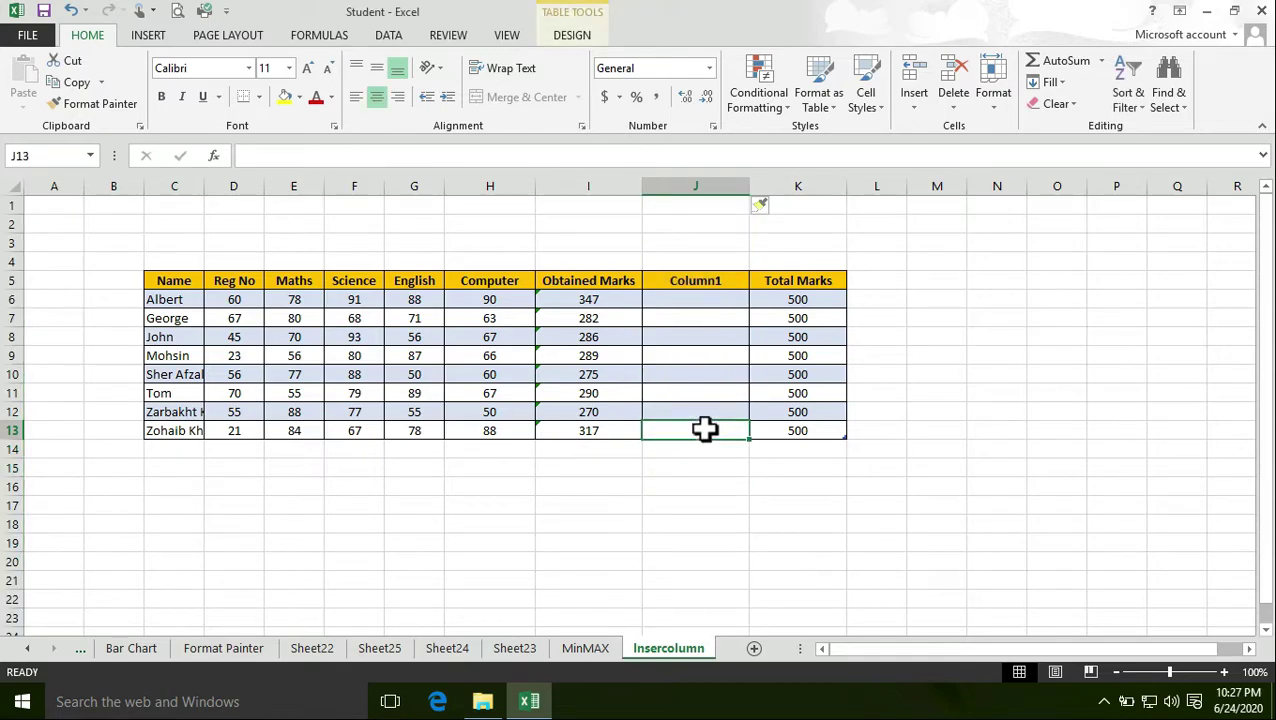
click(898, 276)
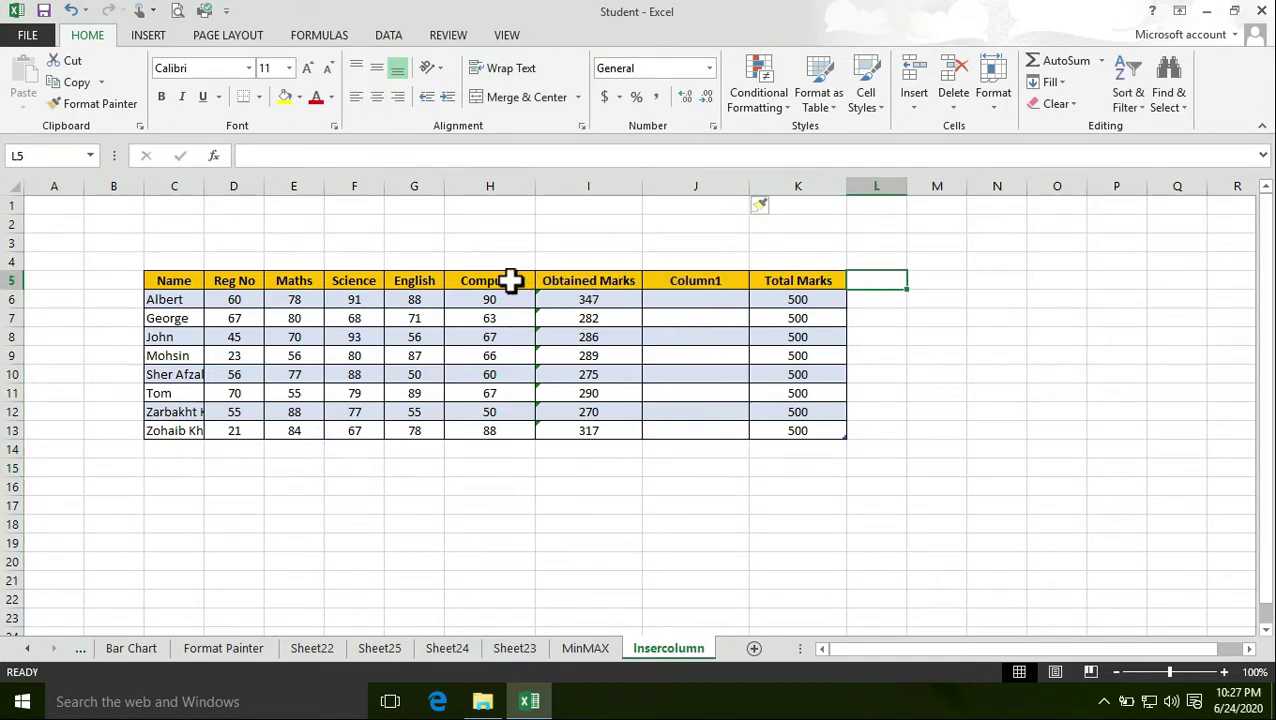
click(583, 279)
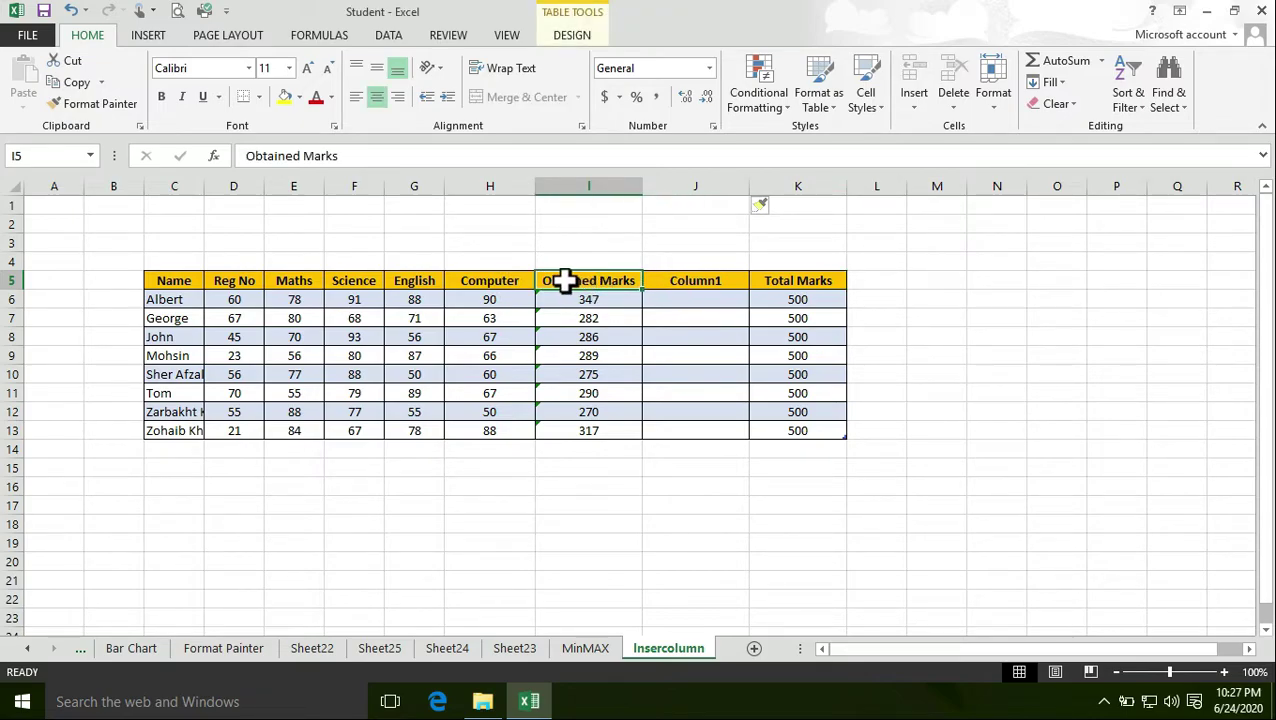
Insert an entire column at cell I1 using the Insert dialog's Entire column option.
click(584, 202)
right_click(585, 203)
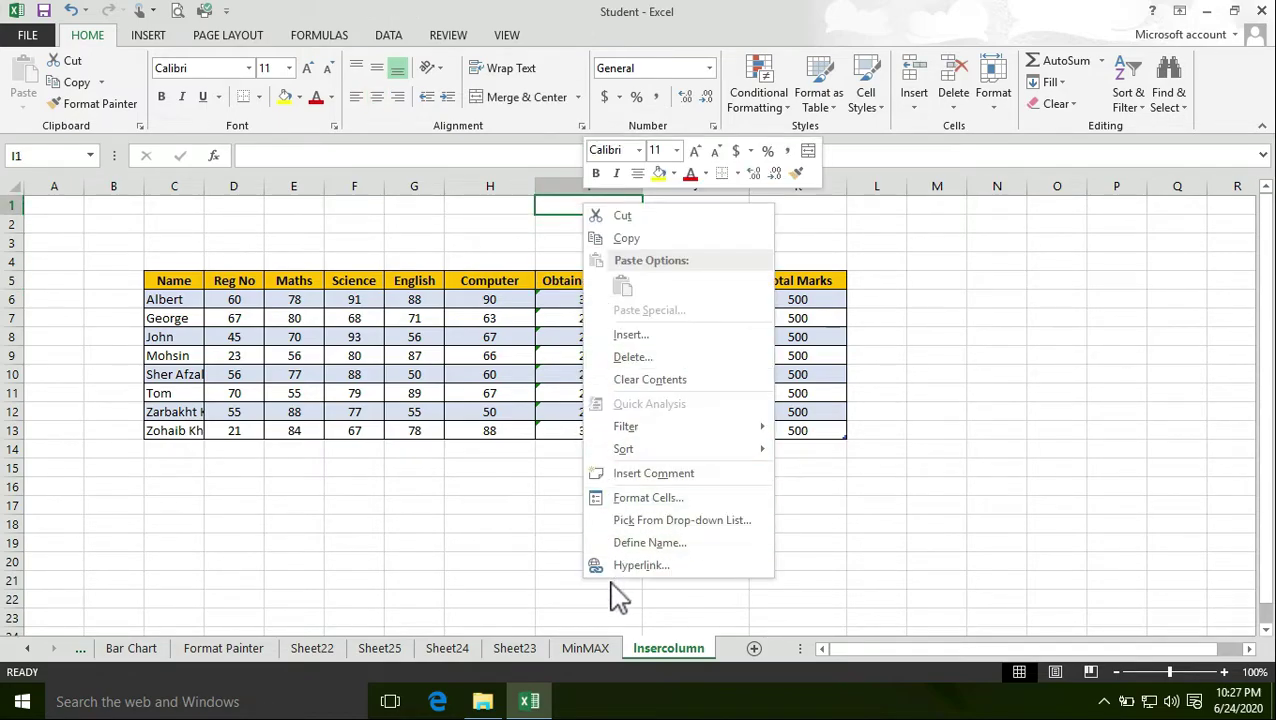
click(640, 335)
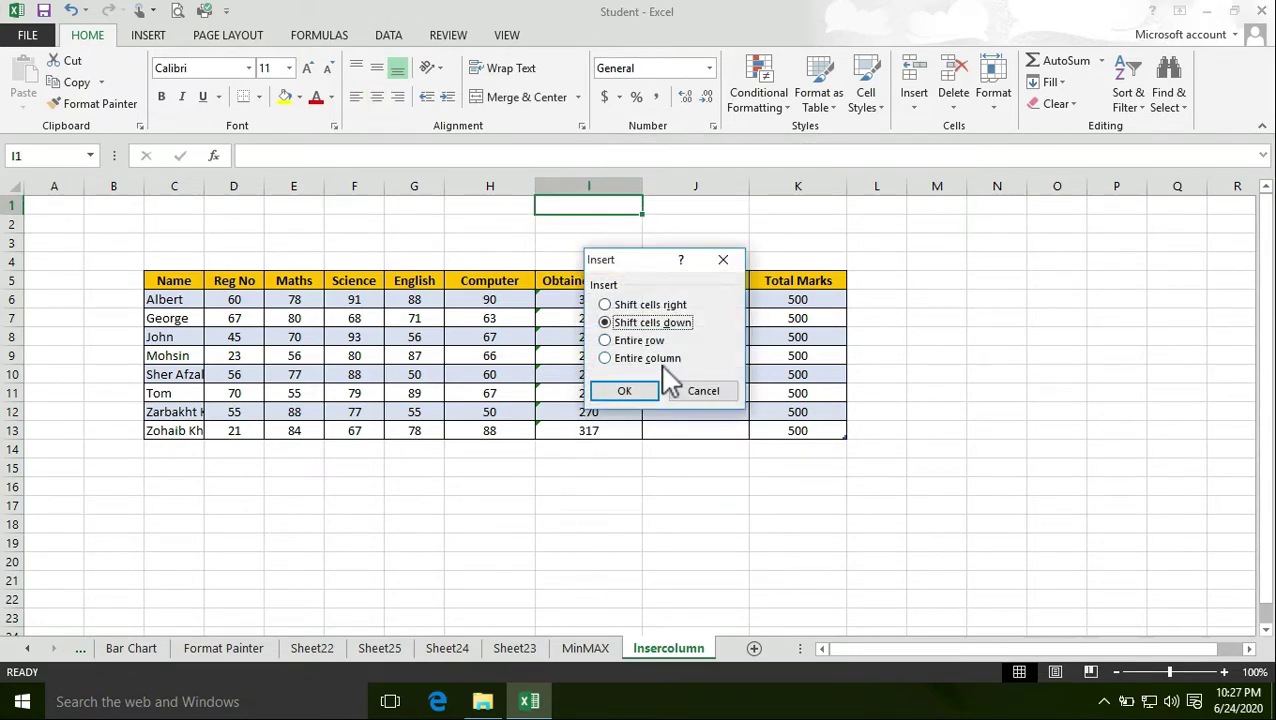
click(615, 358)
click(624, 391)
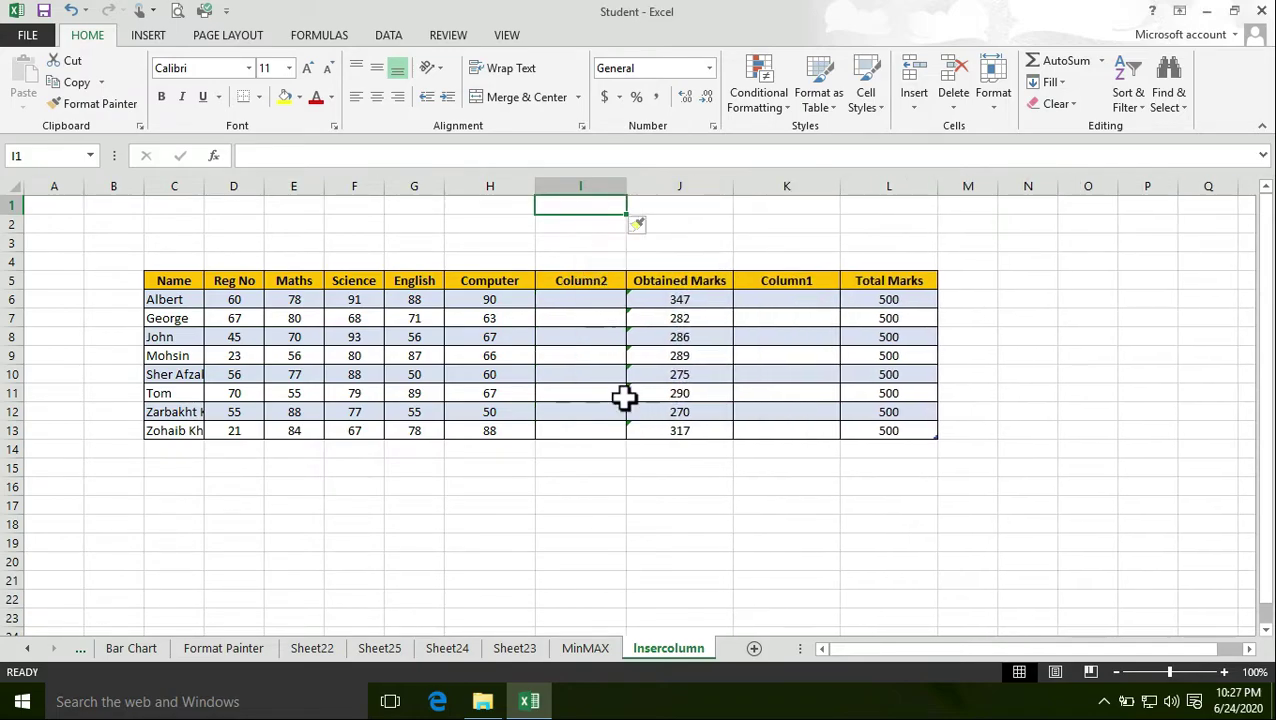
Check the new Column2 cells against the Obtained Marks and Computer headings.
click(598, 297)
click(592, 336)
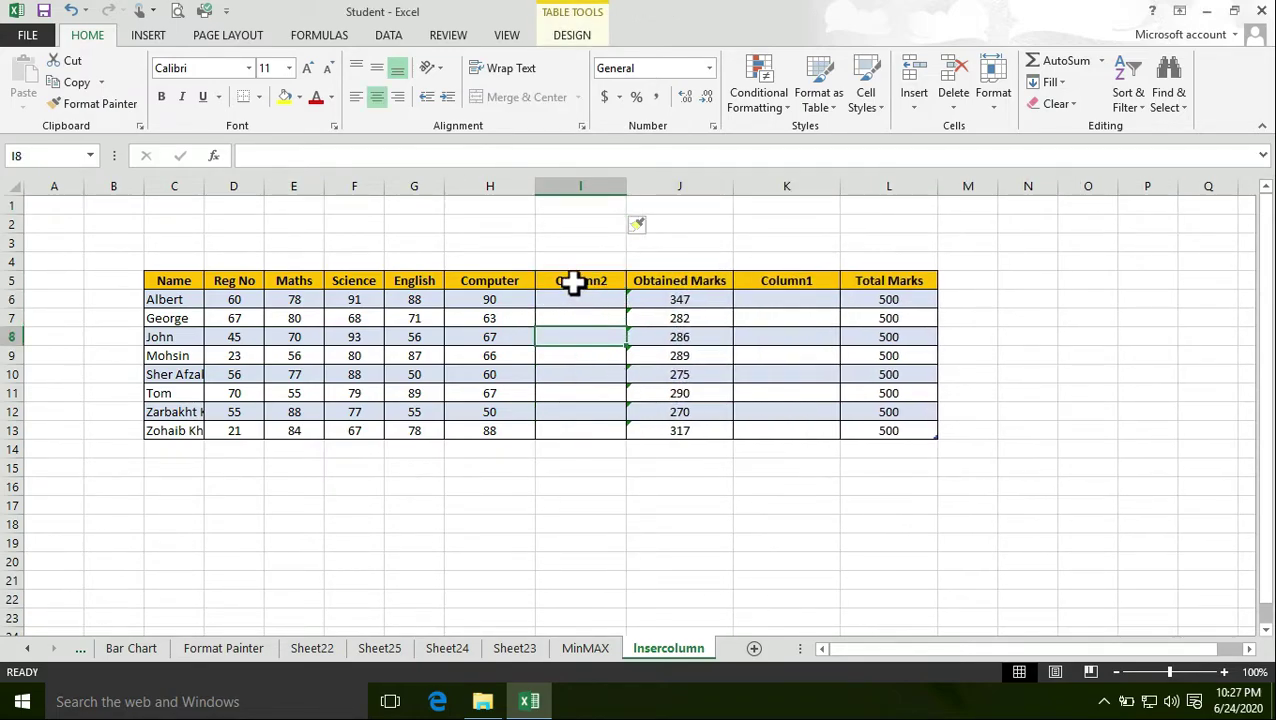
click(573, 282)
click(692, 285)
click(583, 286)
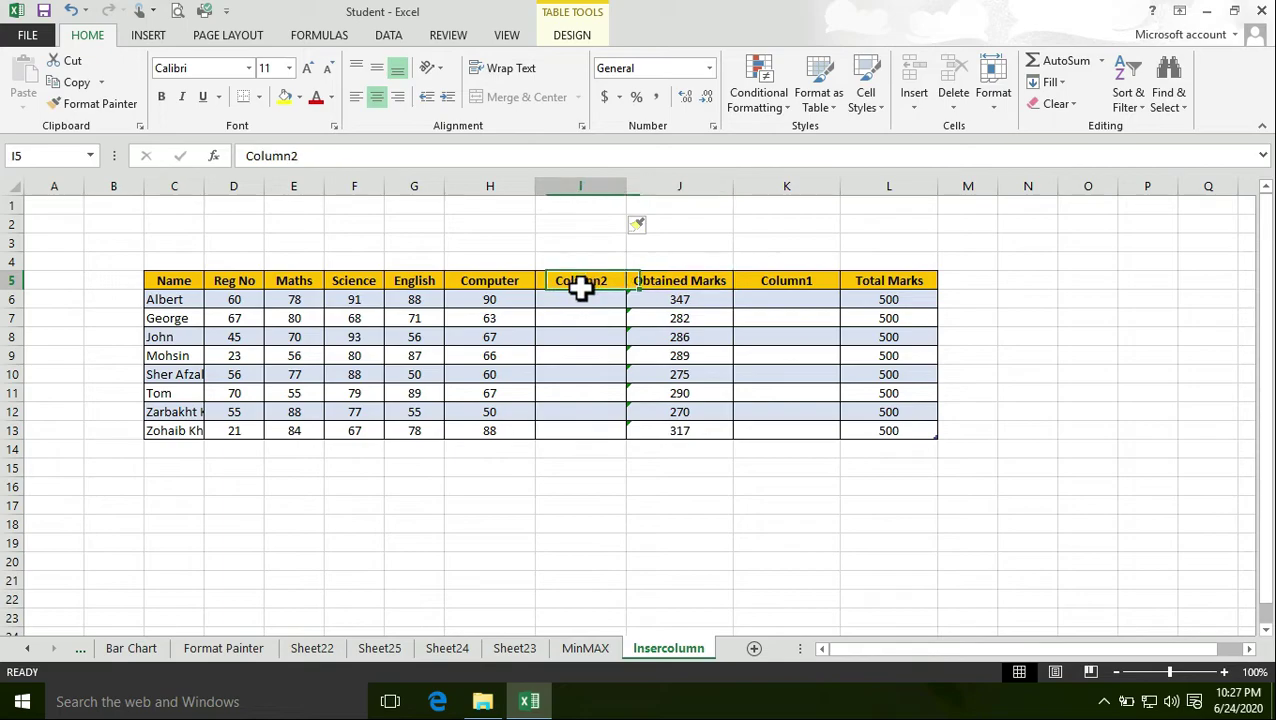
click(622, 520)
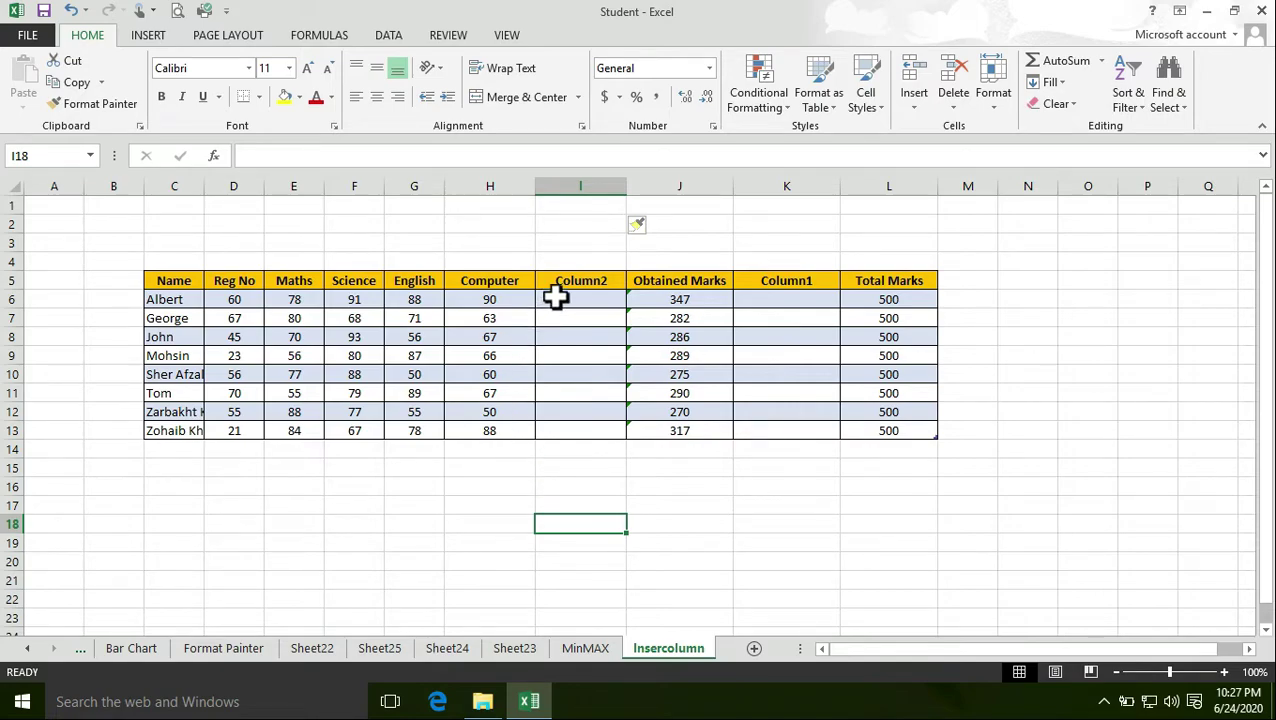
click(489, 281)
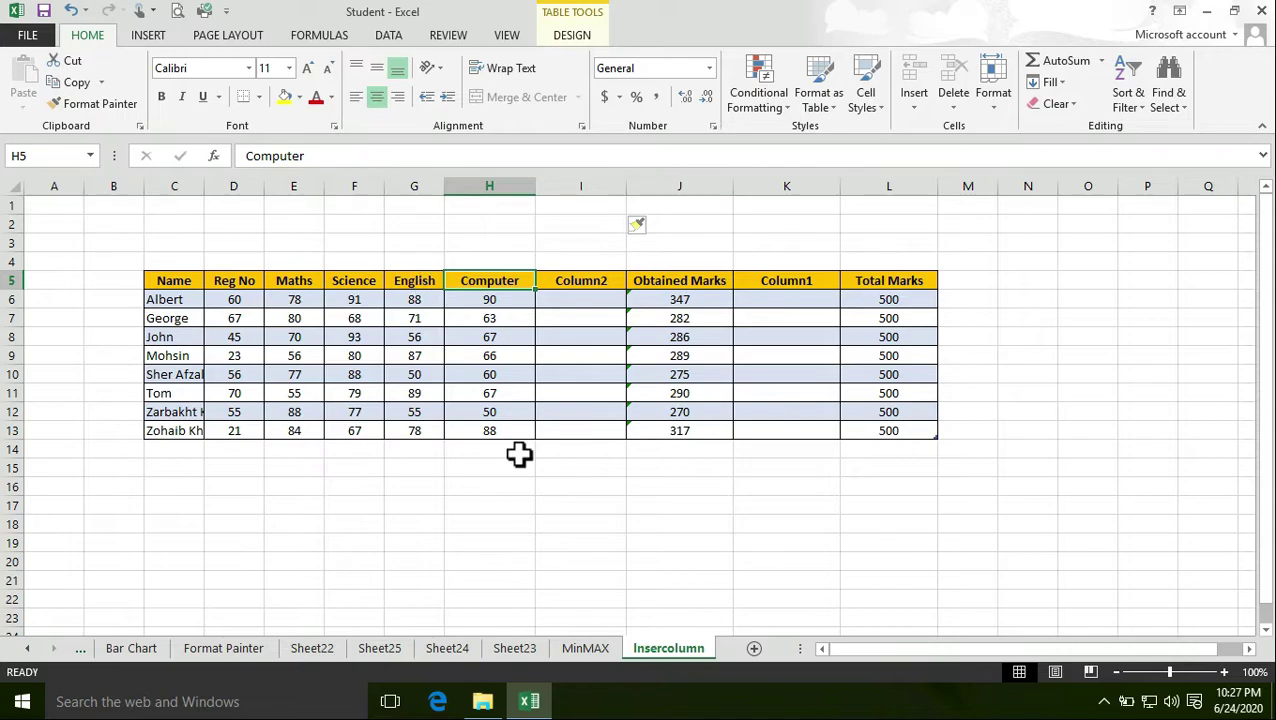
click(495, 505)
Insert a blank Column3 before the Computer column and check its header.
click(489, 183)
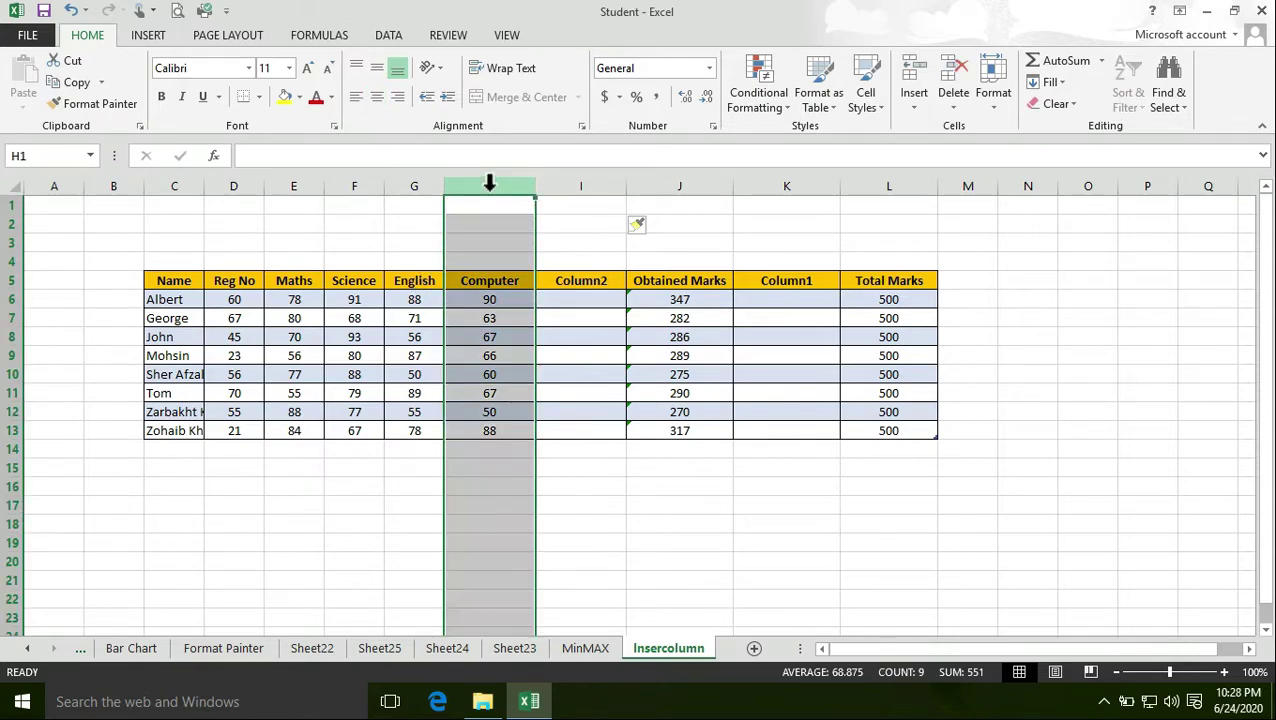
right_click(473, 228)
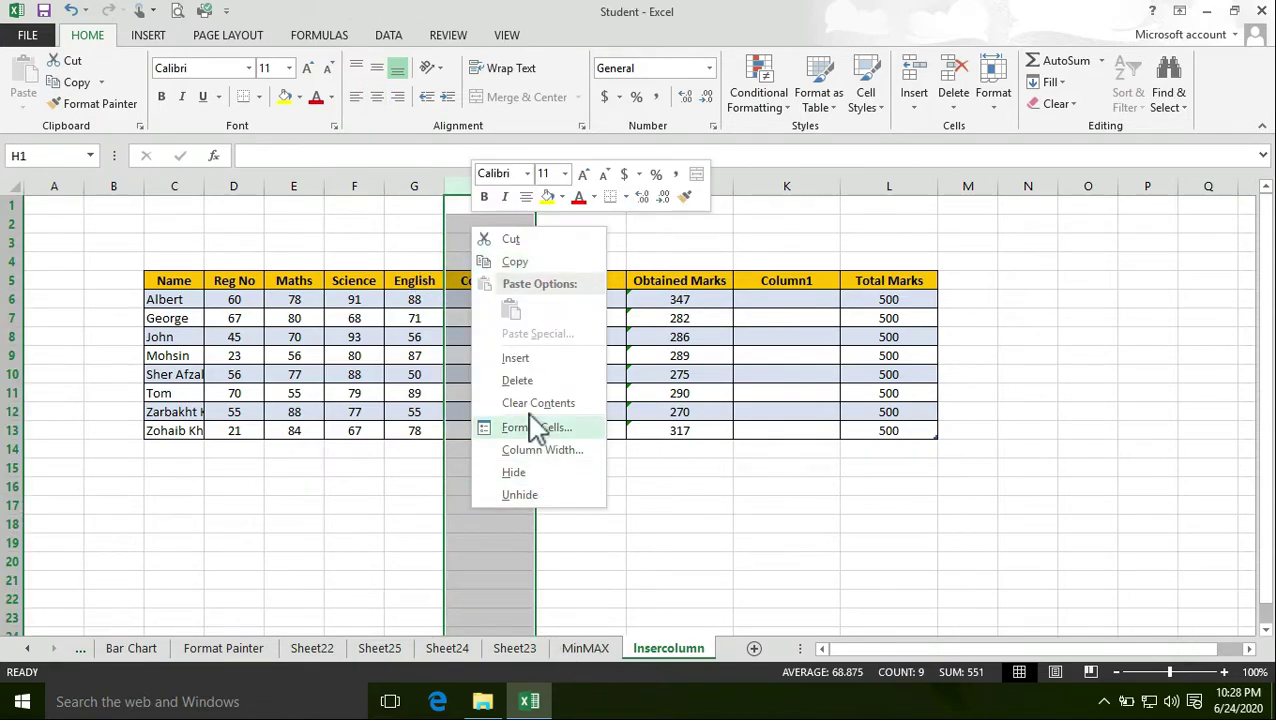
click(516, 359)
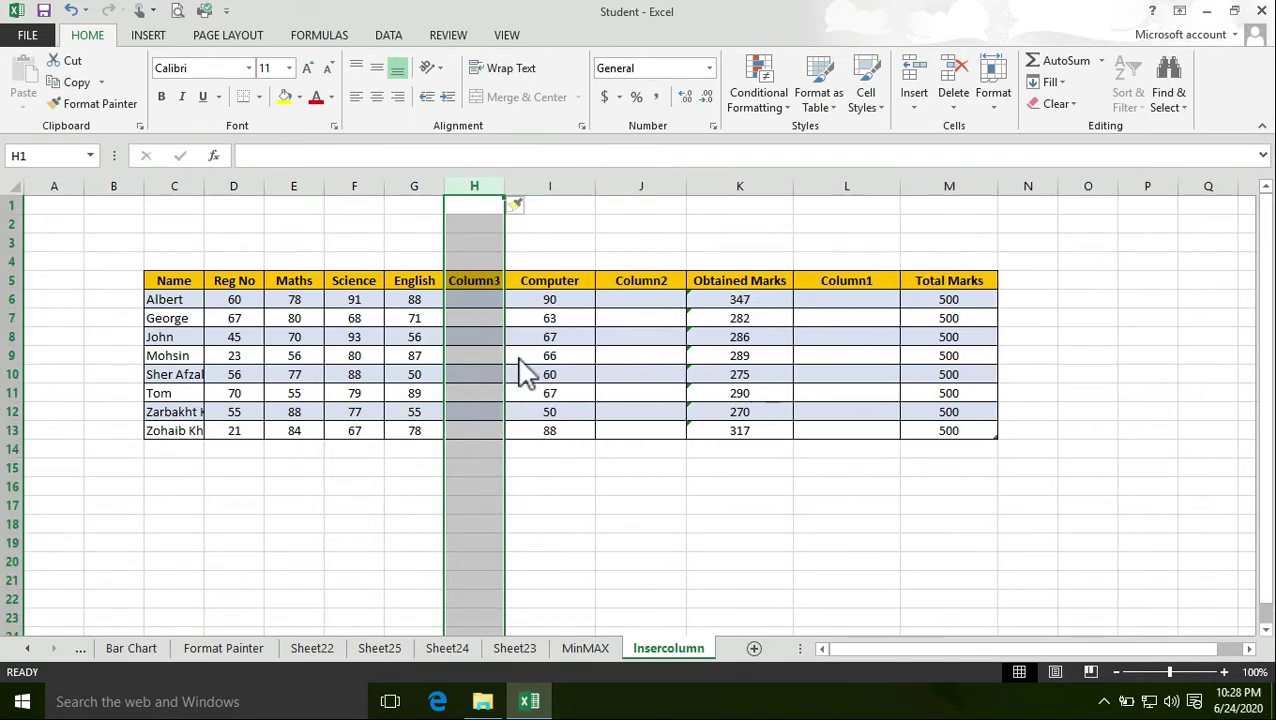
click(560, 492)
click(477, 318)
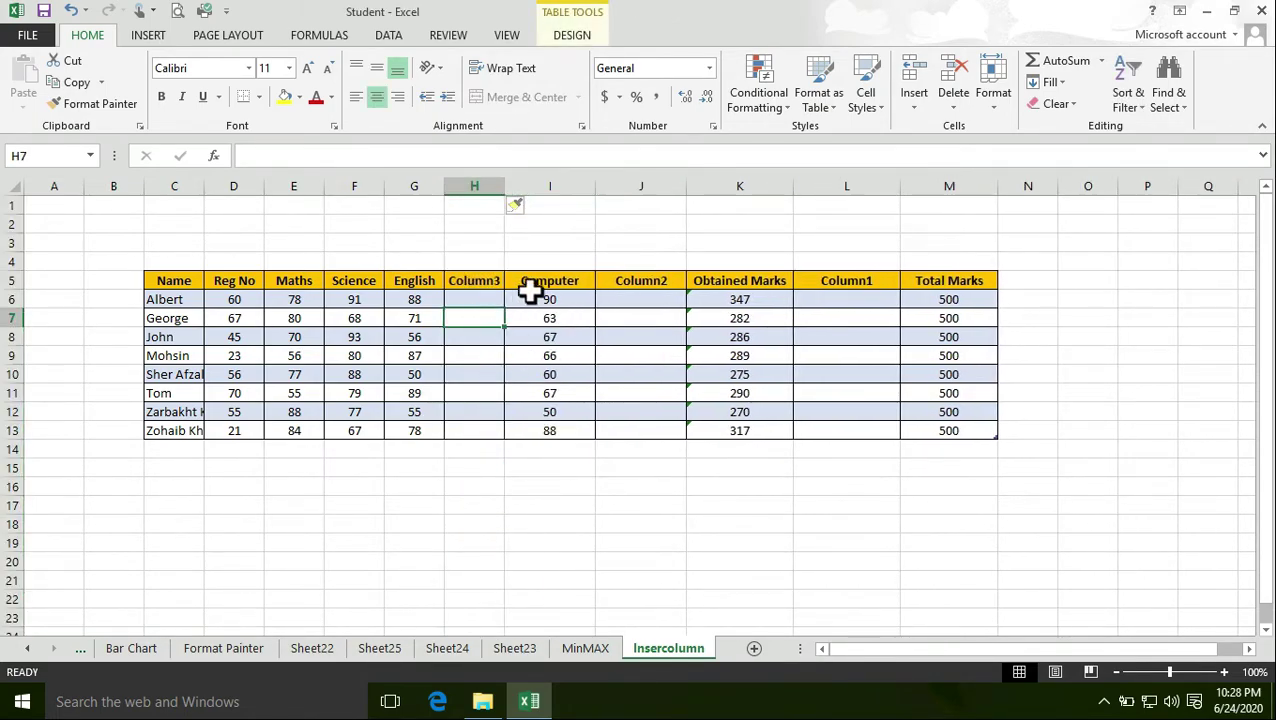
click(555, 282)
click(463, 282)
Compare the Column2 and Column3 headers, then widen the Name column so full names show.
click(597, 535)
click(476, 272)
click(560, 284)
click(600, 284)
click(487, 281)
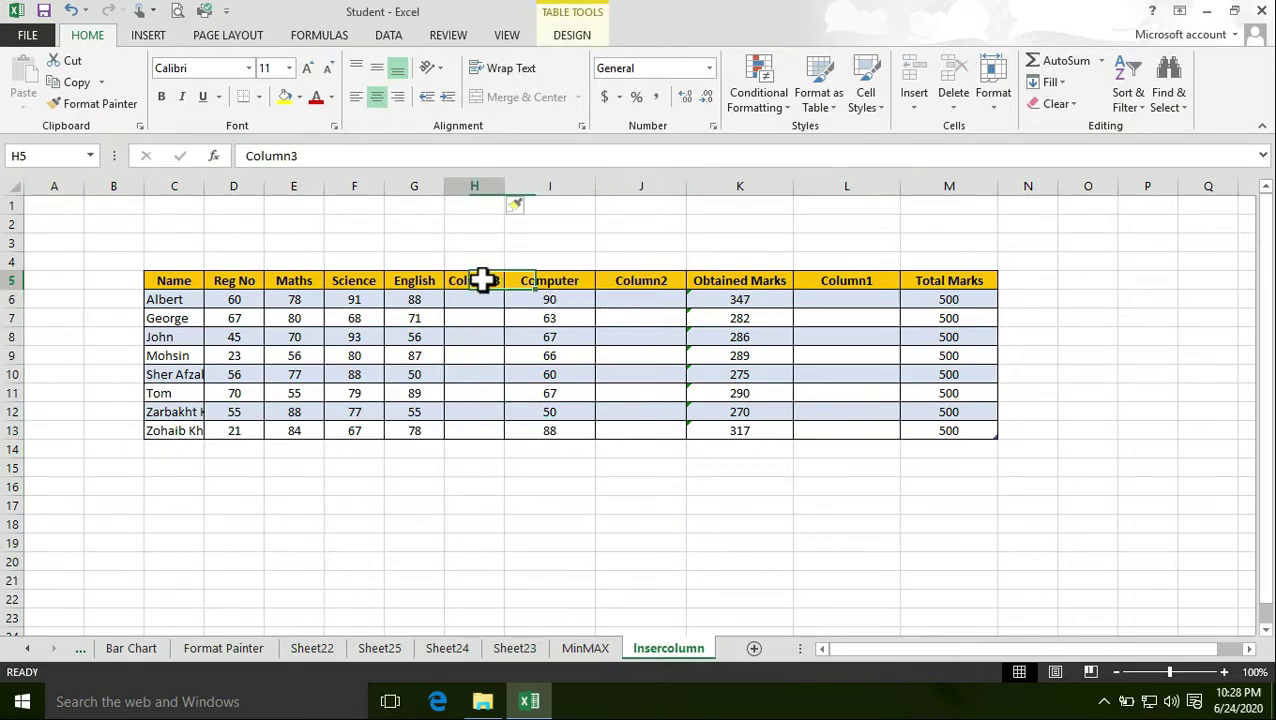
click(644, 516)
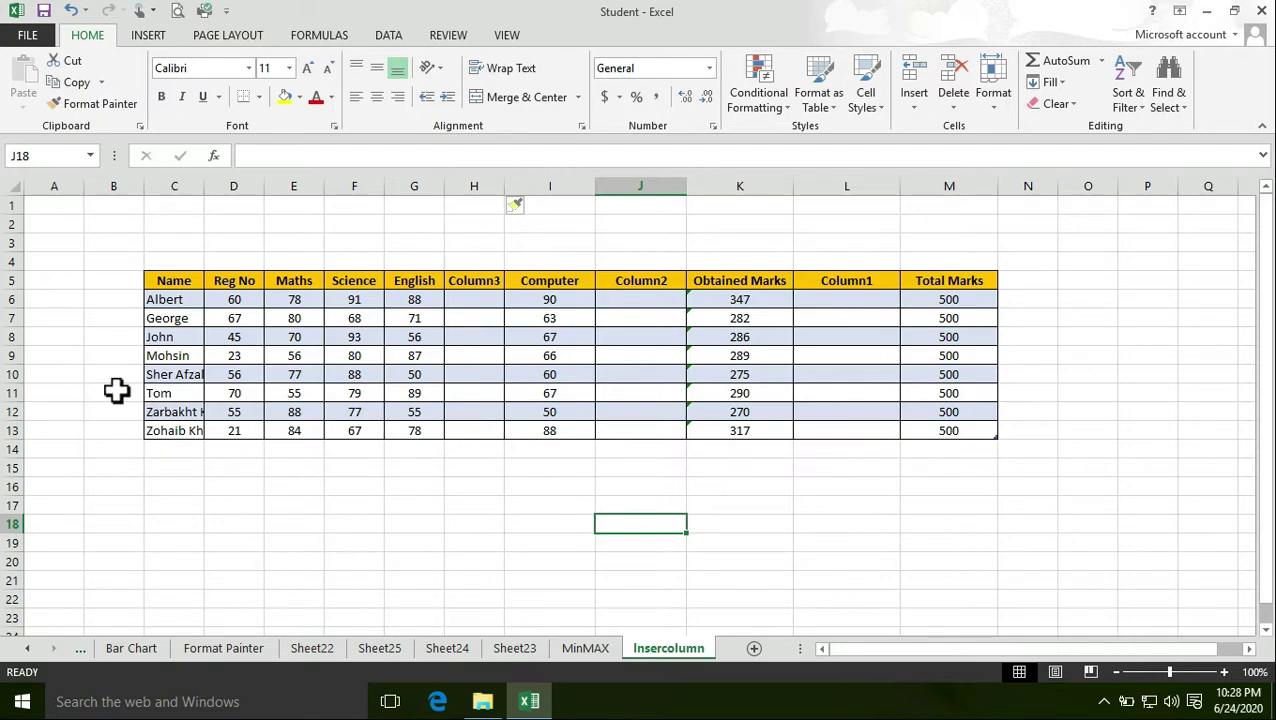
drag(207, 194, 228, 196)
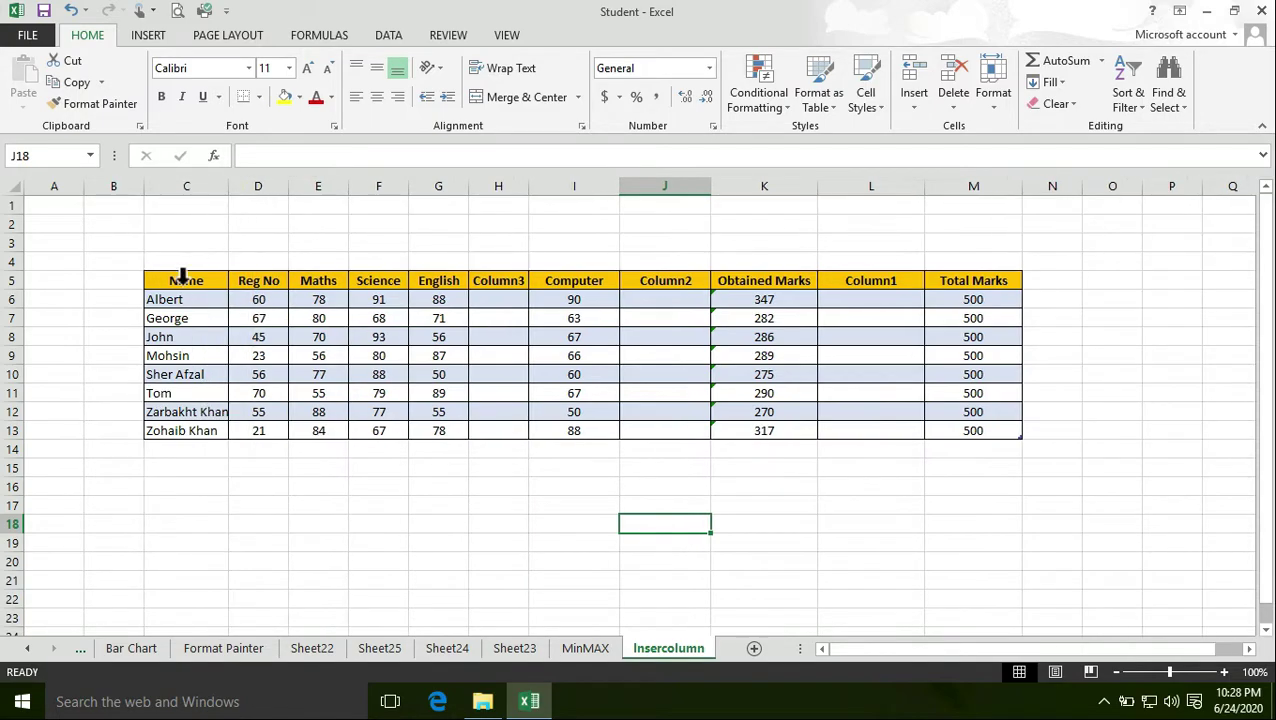
click(91, 380)
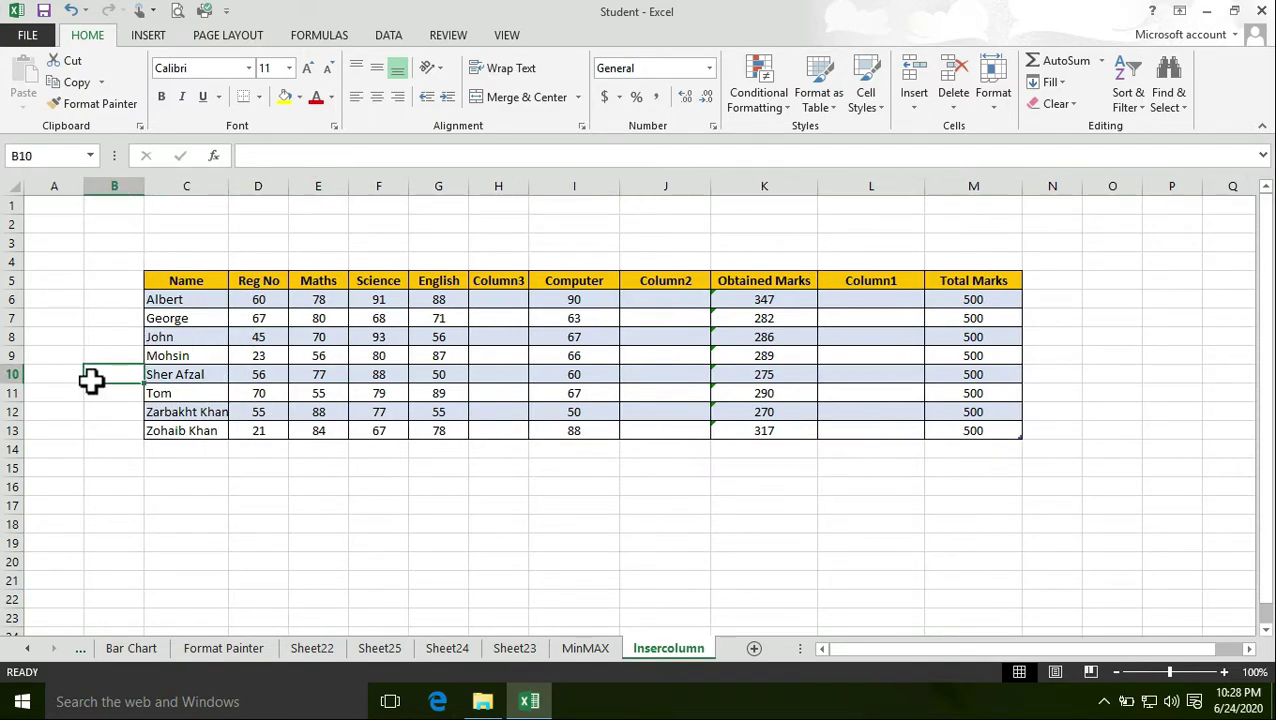
Insert a blank row 7 above George's row.
click(145, 320)
click(145, 300)
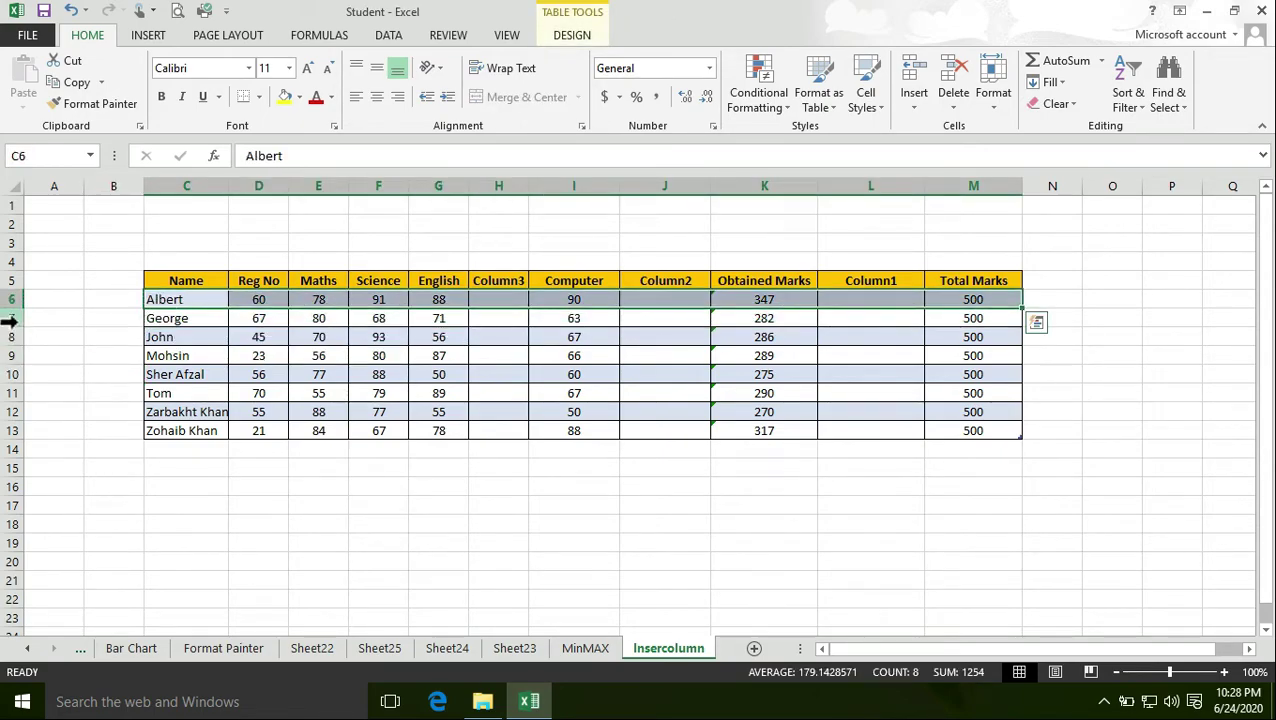
click(10, 318)
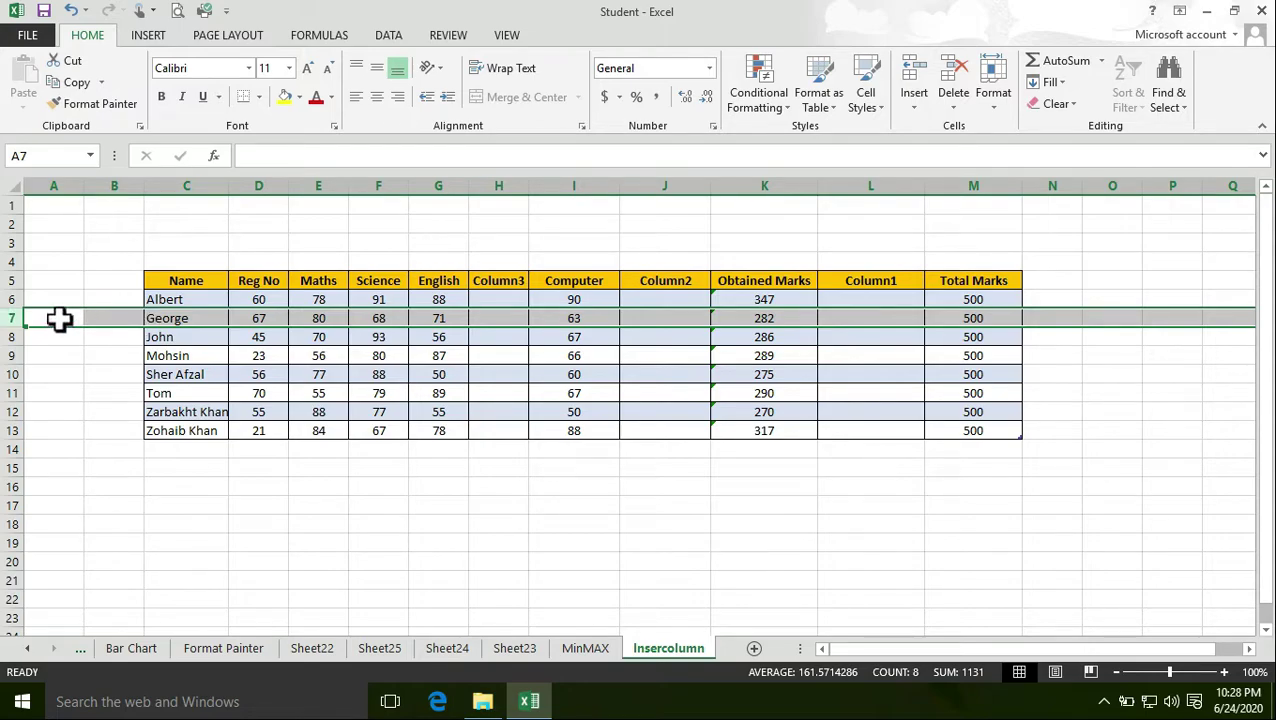
right_click(59, 318)
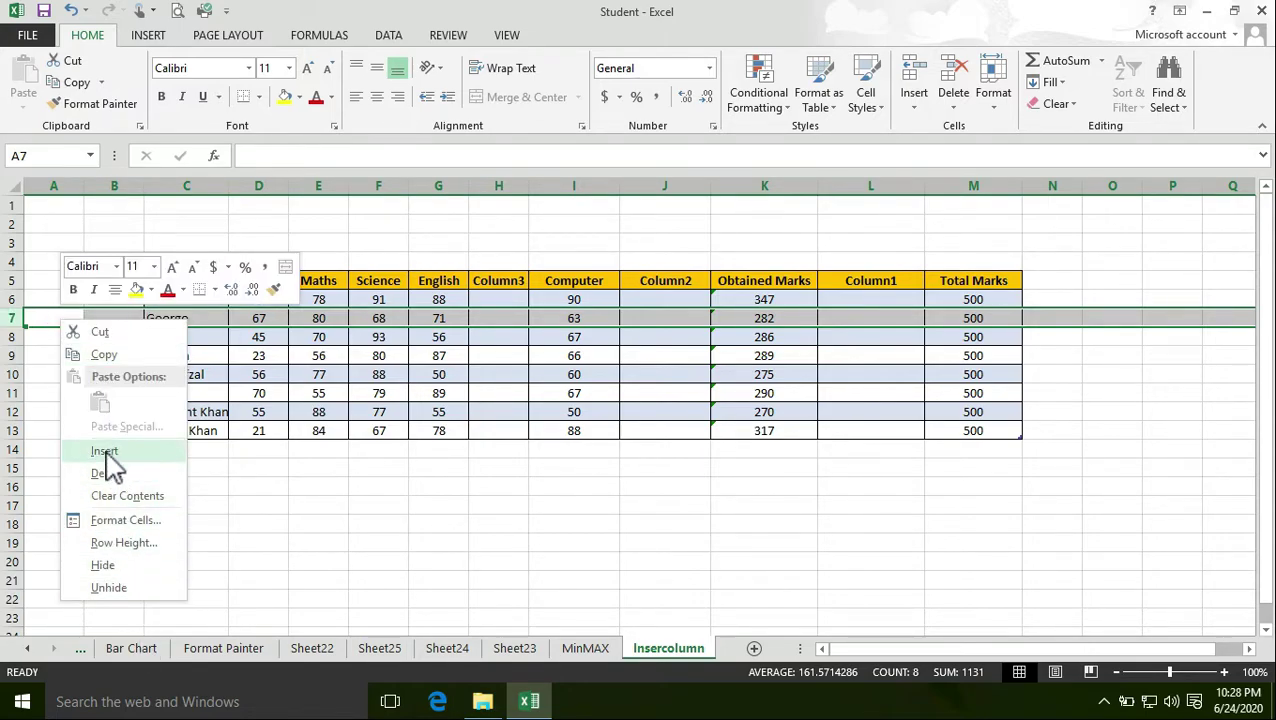
click(104, 451)
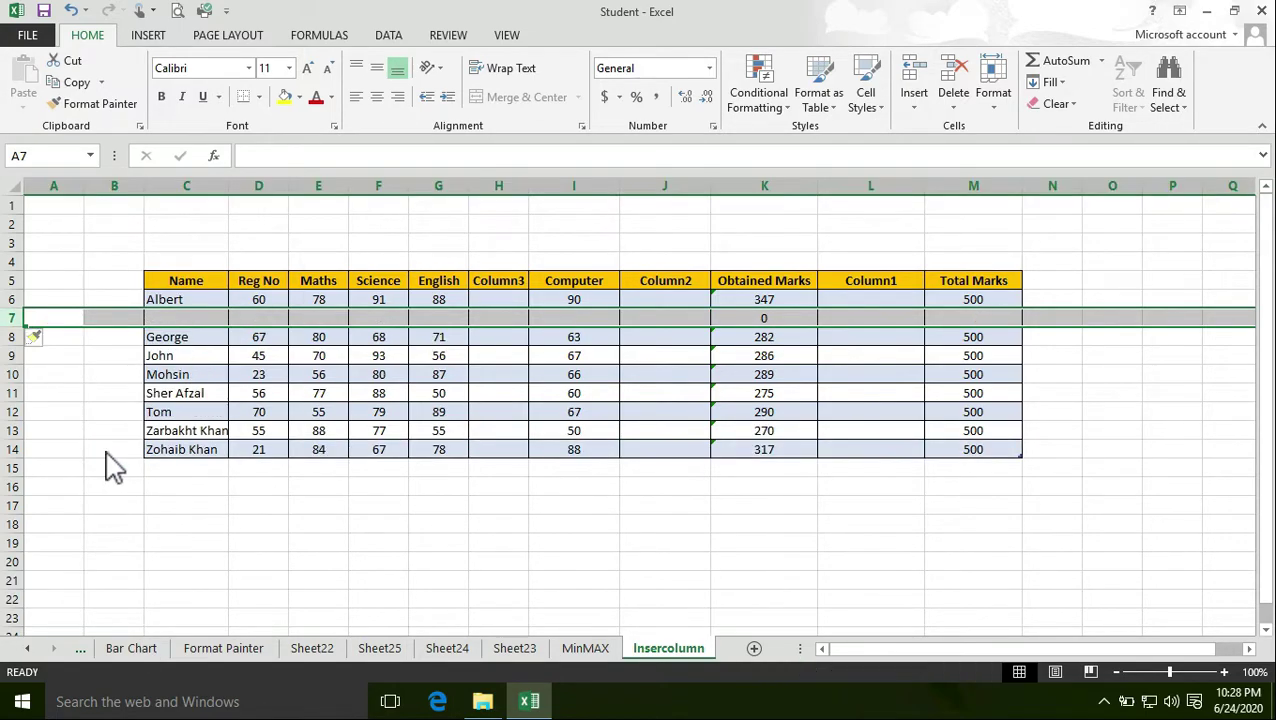
Check the new empty row against George's and John's name cells, then select row 9.
click(172, 320)
click(172, 338)
click(176, 319)
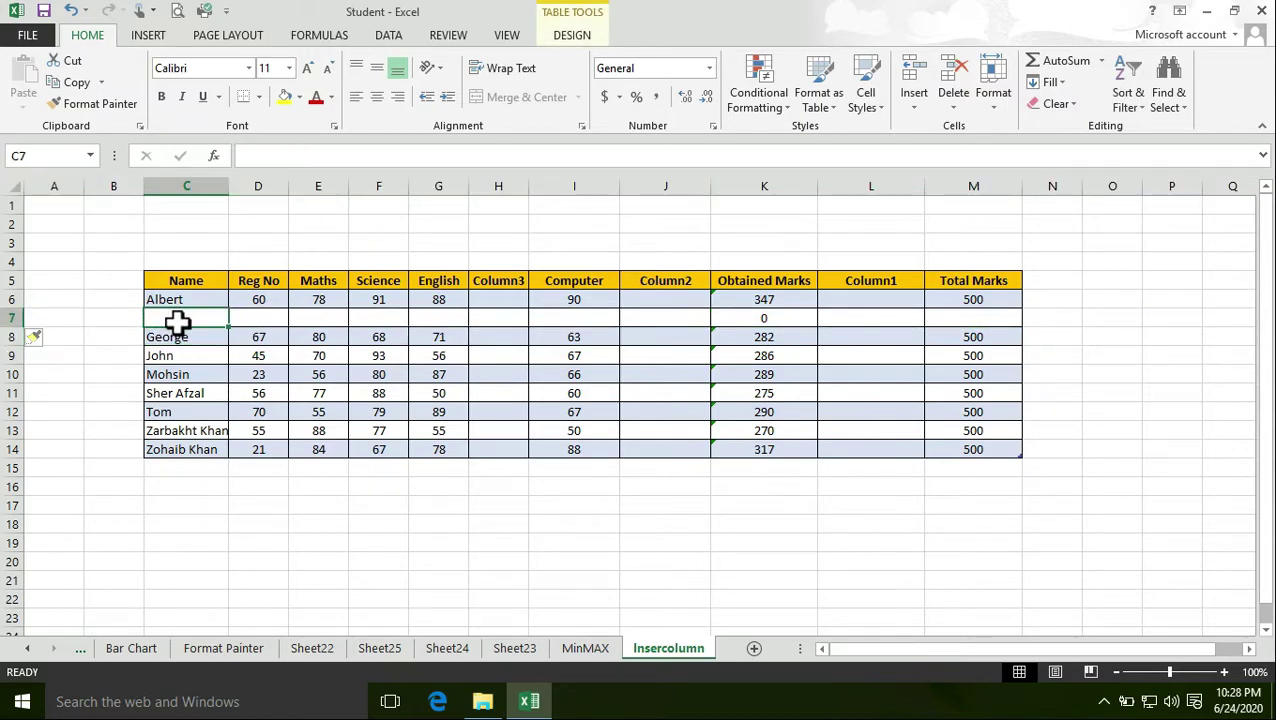
click(190, 358)
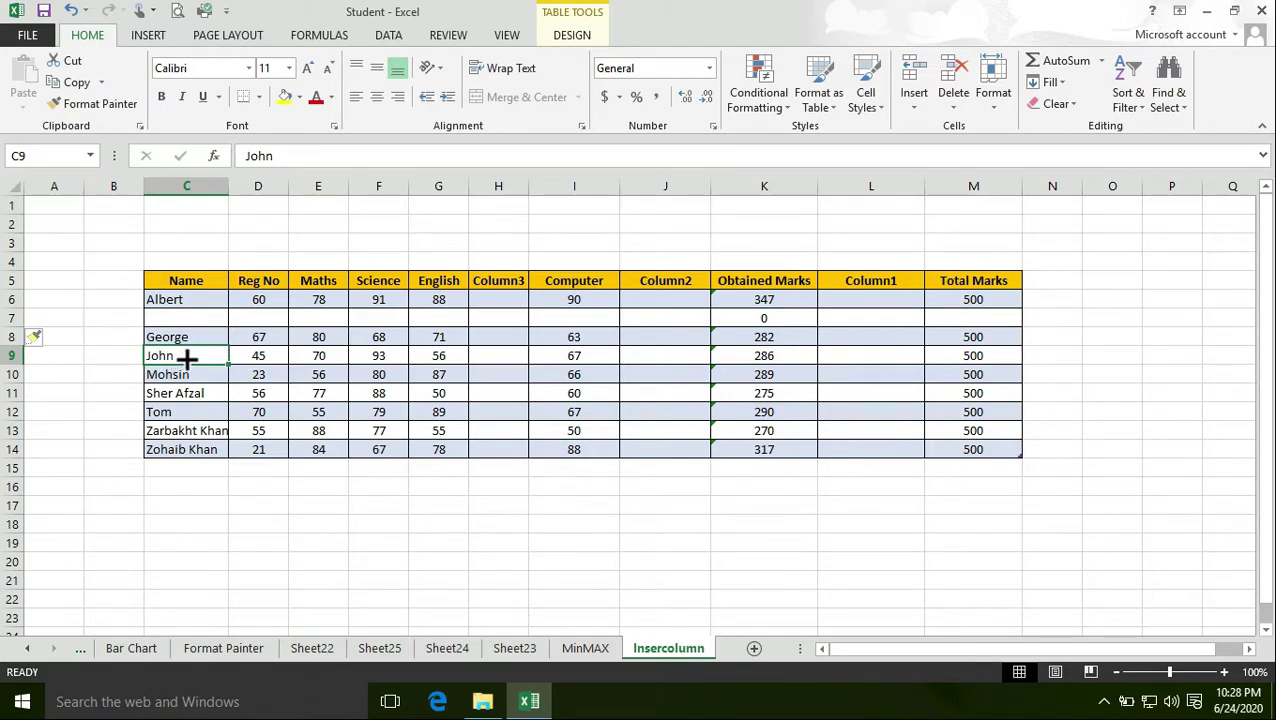
click(191, 342)
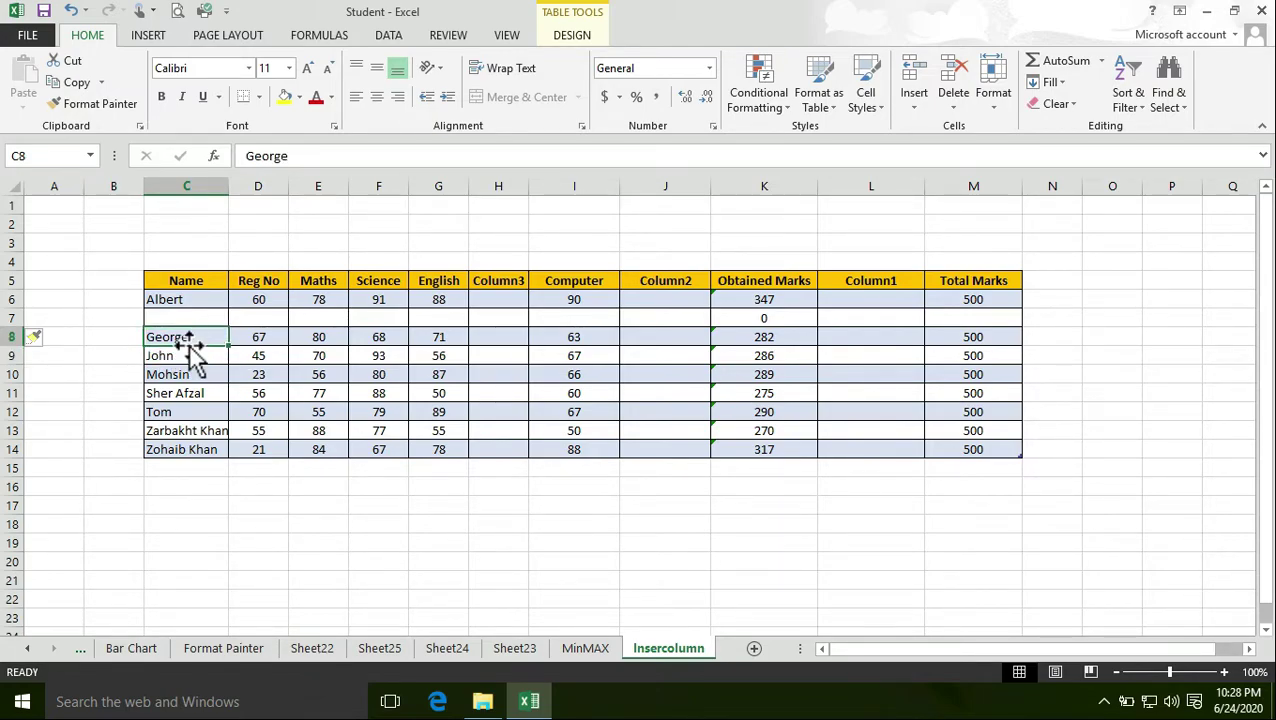
double_click(177, 360)
click(8, 356)
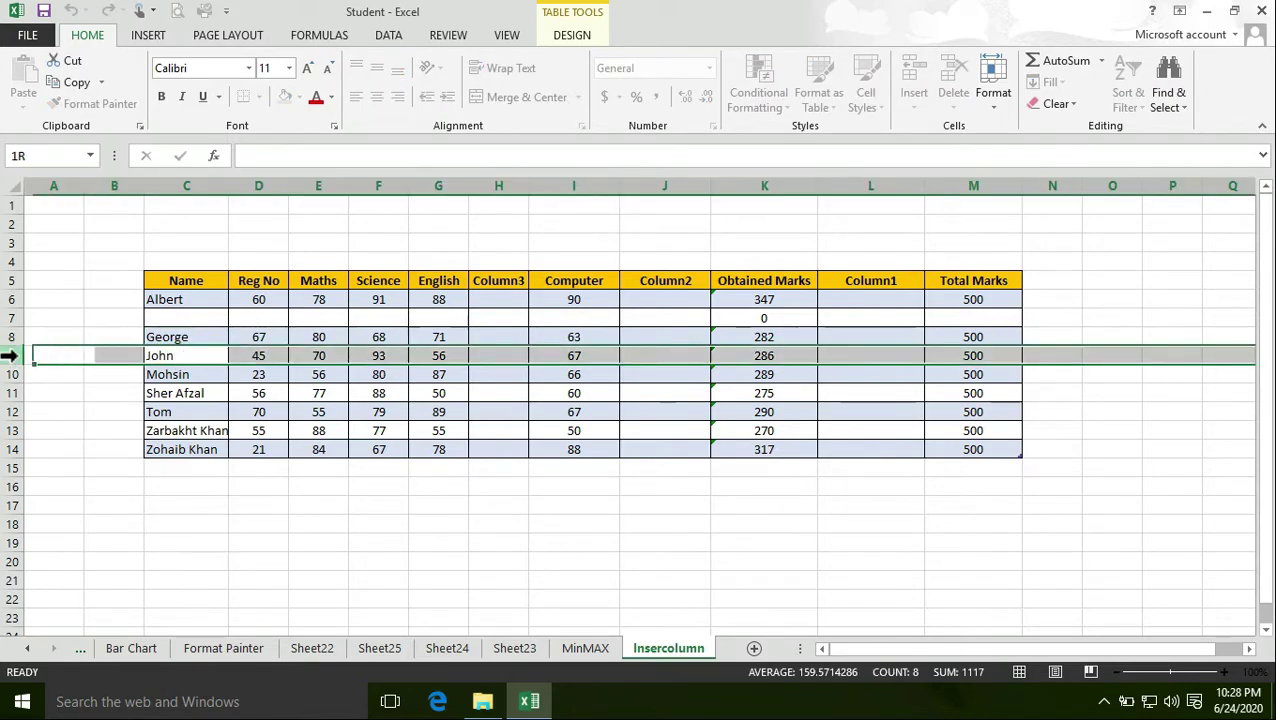
right_click(101, 360)
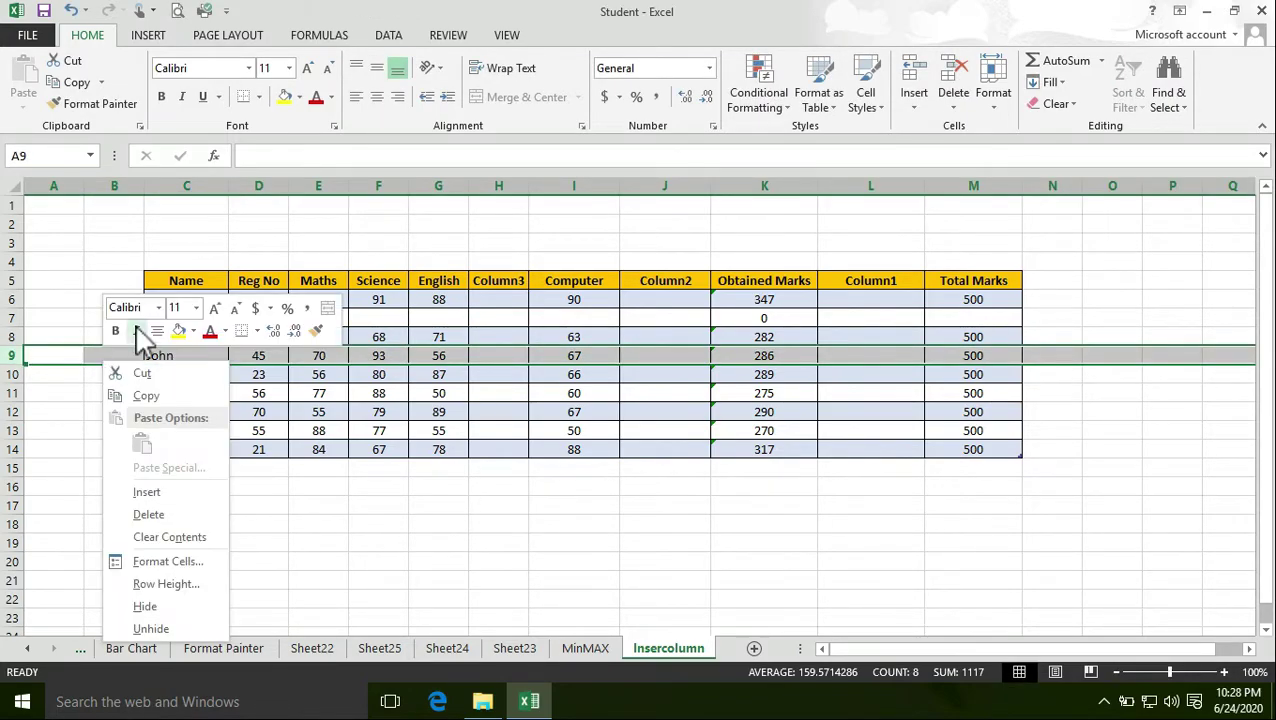
click(150, 498)
click(153, 360)
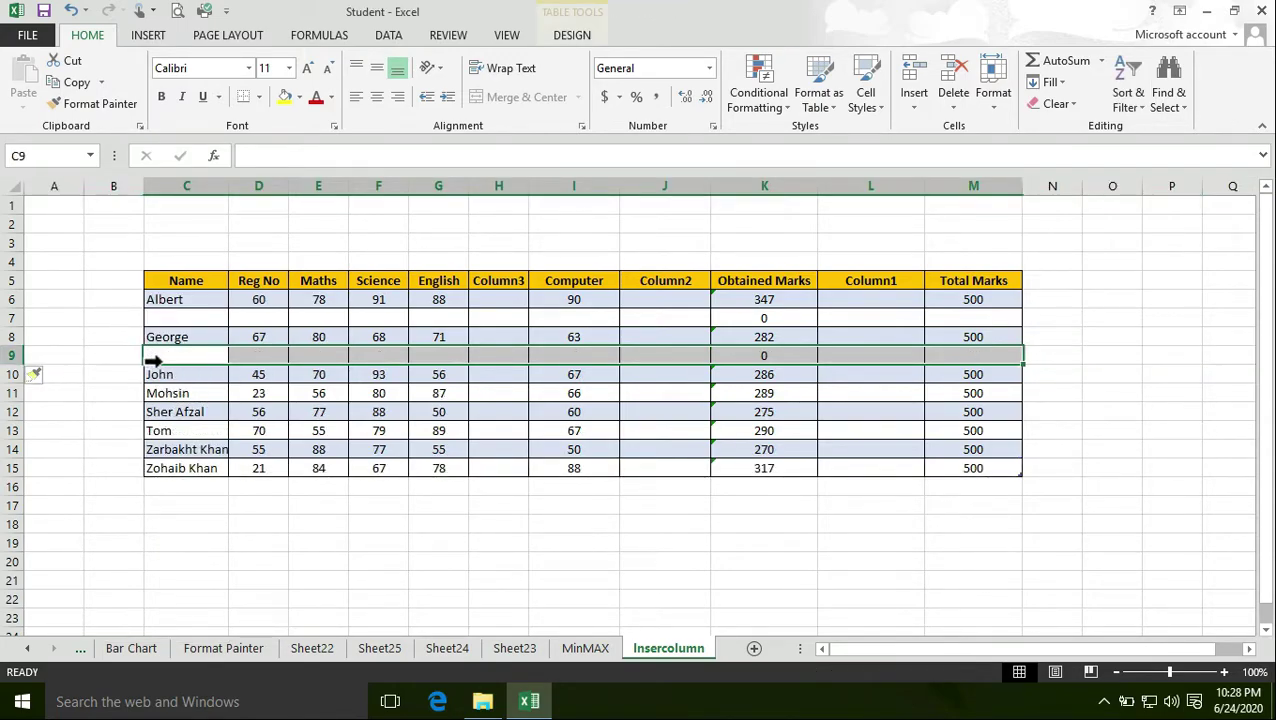
click(179, 356)
click(179, 374)
click(185, 358)
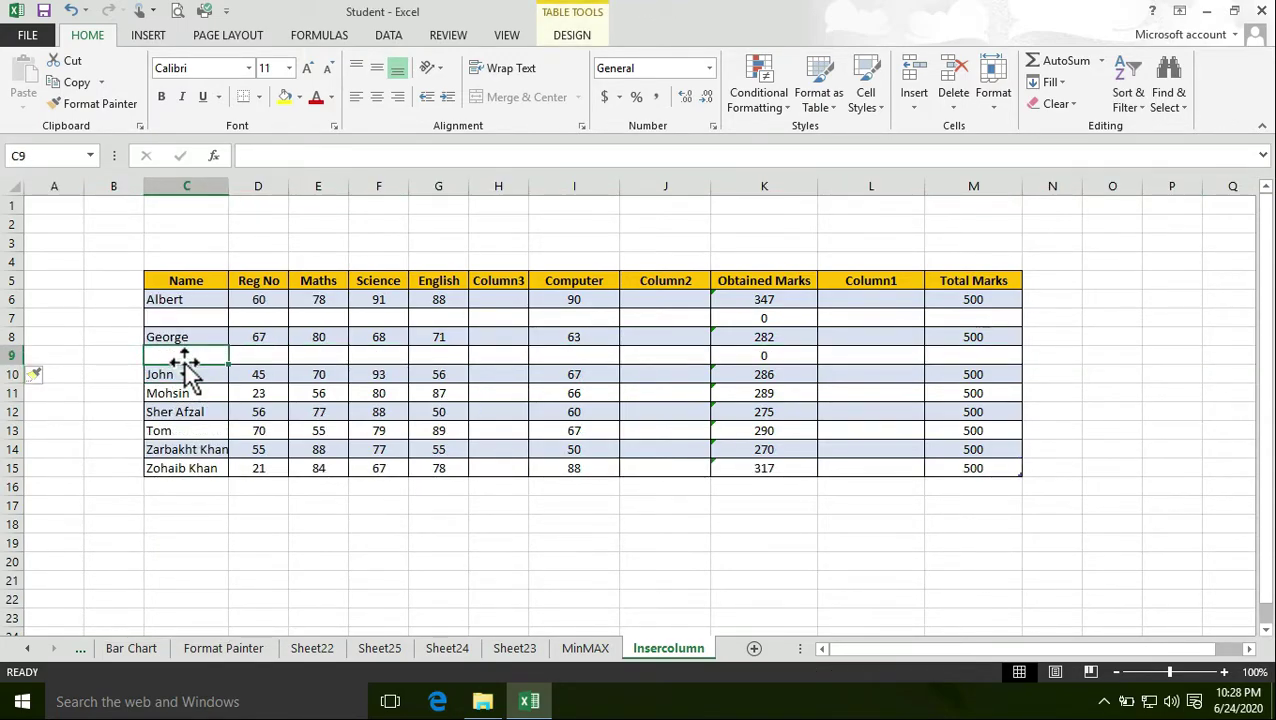
click(496, 504)
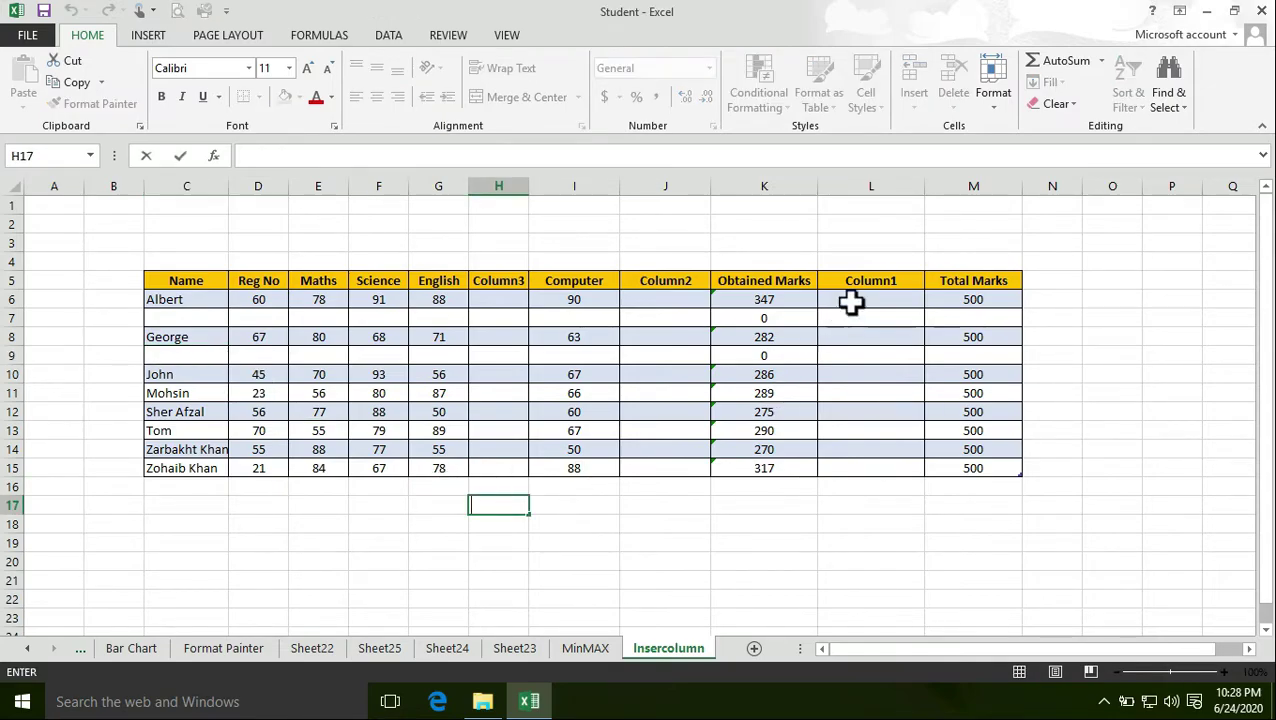
click(877, 186)
click(664, 204)
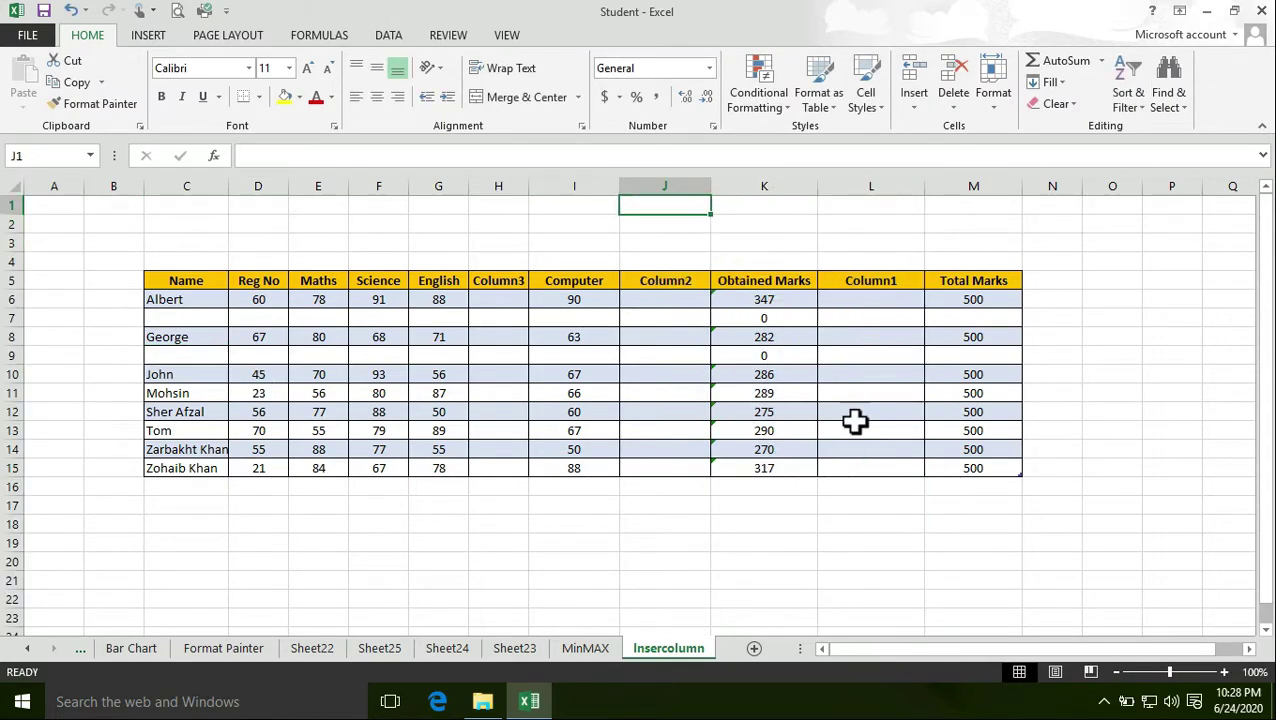
click(869, 543)
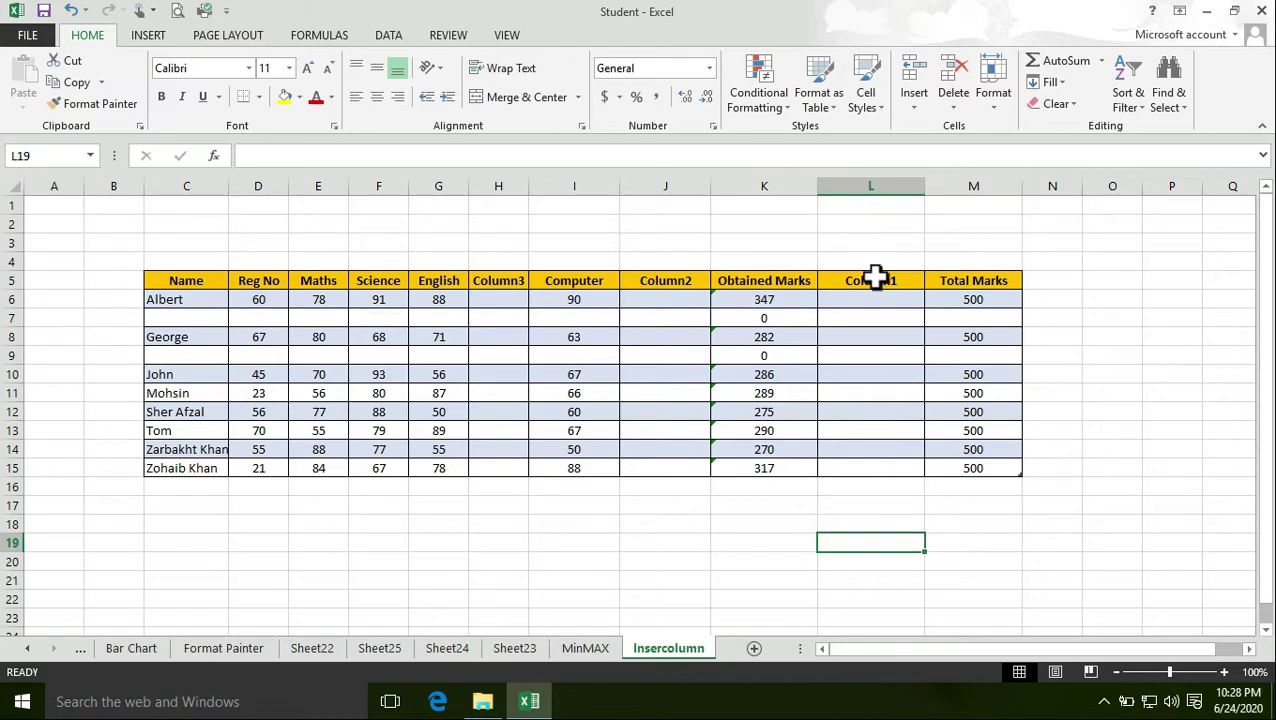
click(877, 183)
click(968, 561)
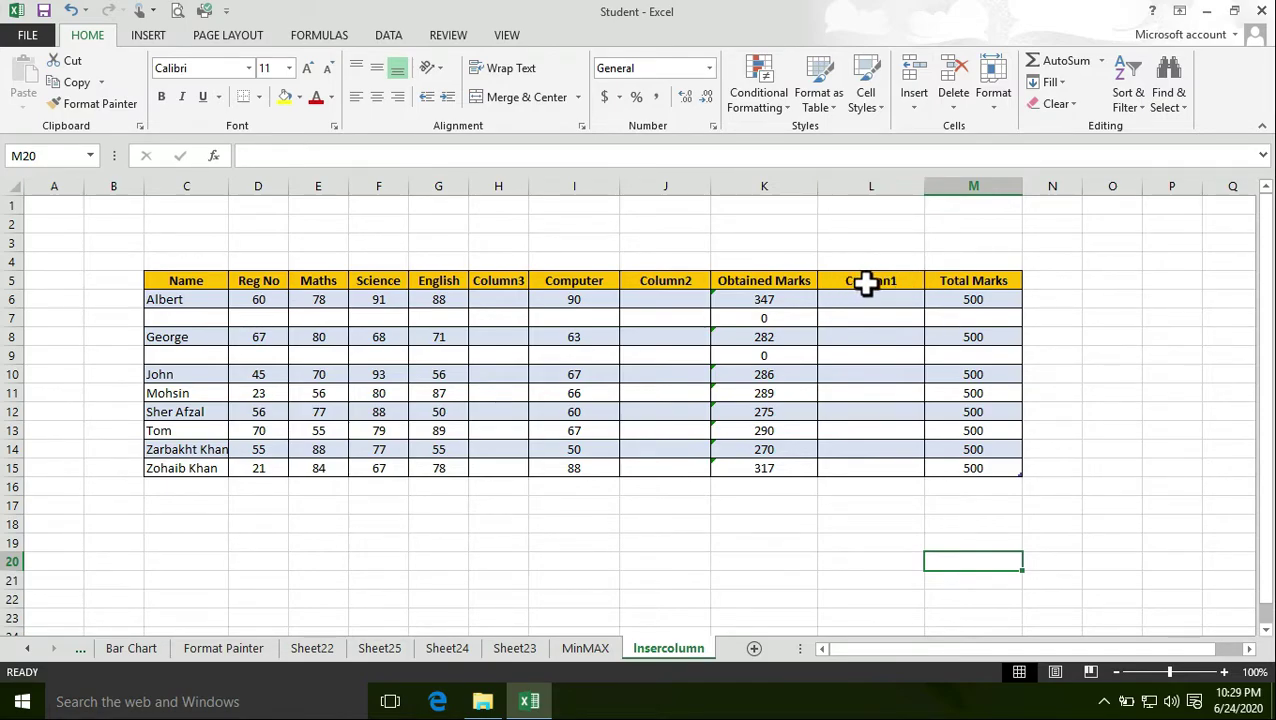
click(857, 283)
click(876, 522)
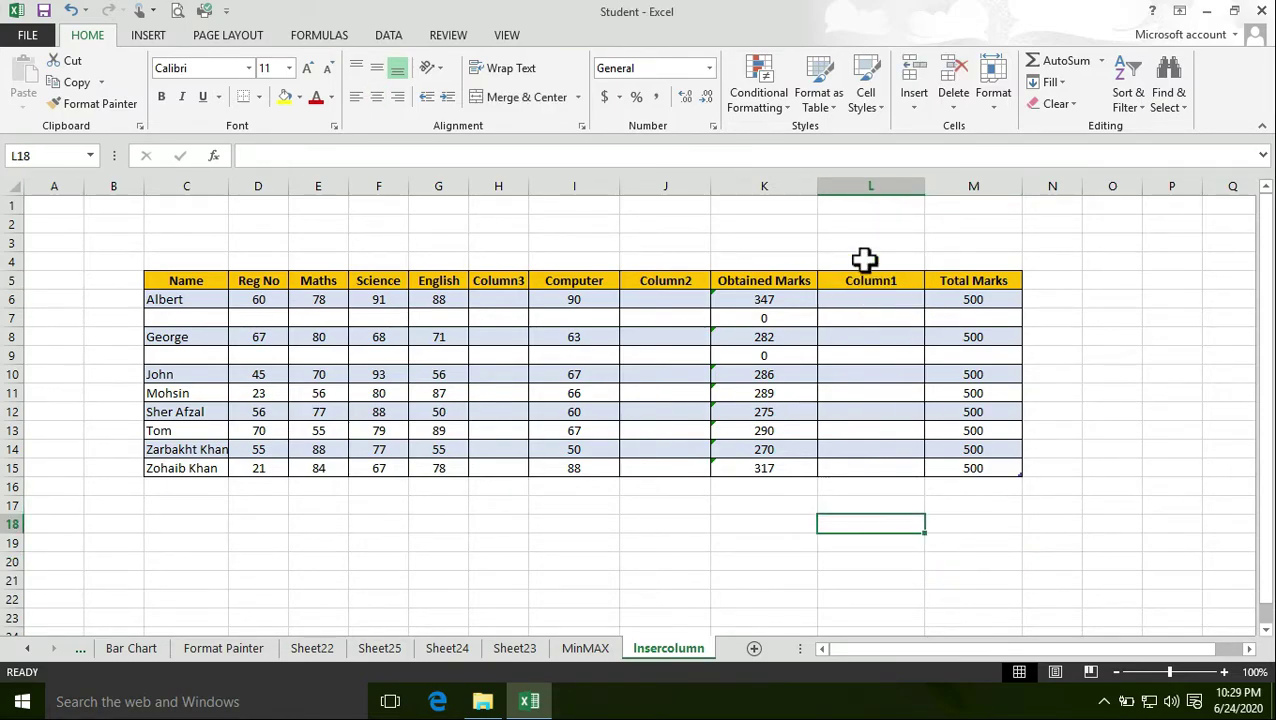
click(868, 242)
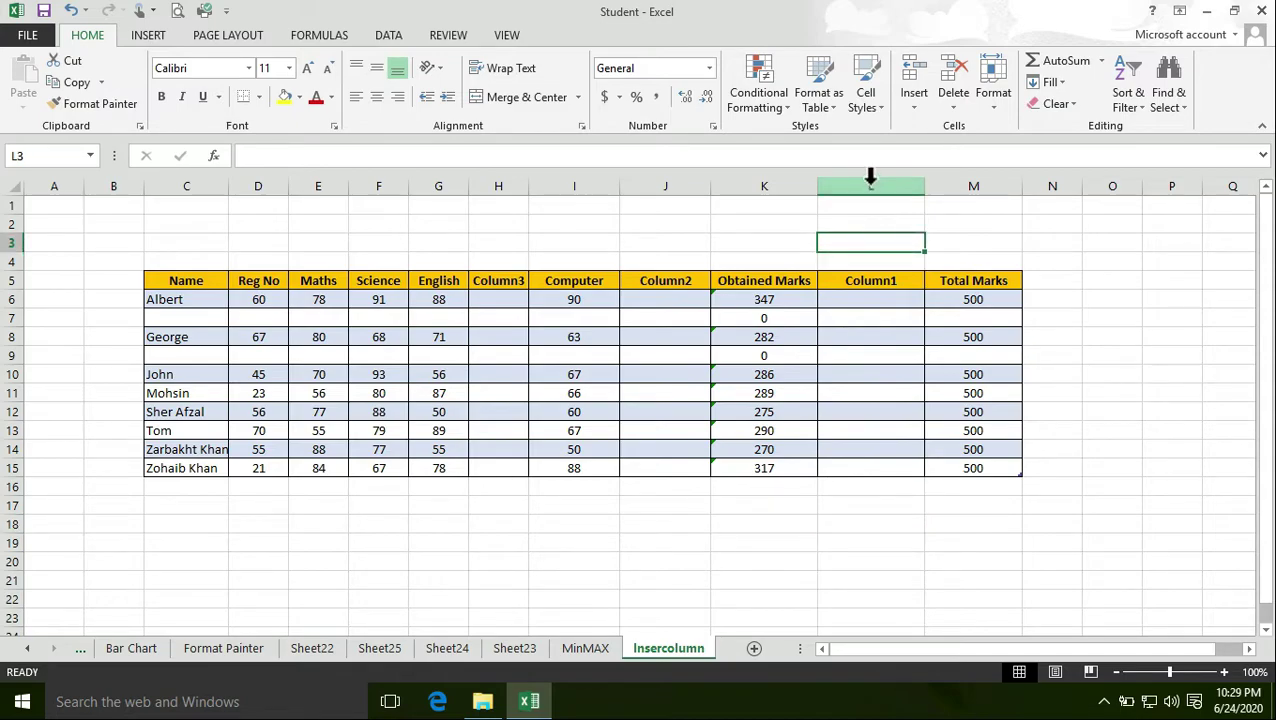
Delete the blank Column1 column before Total Marks.
click(869, 178)
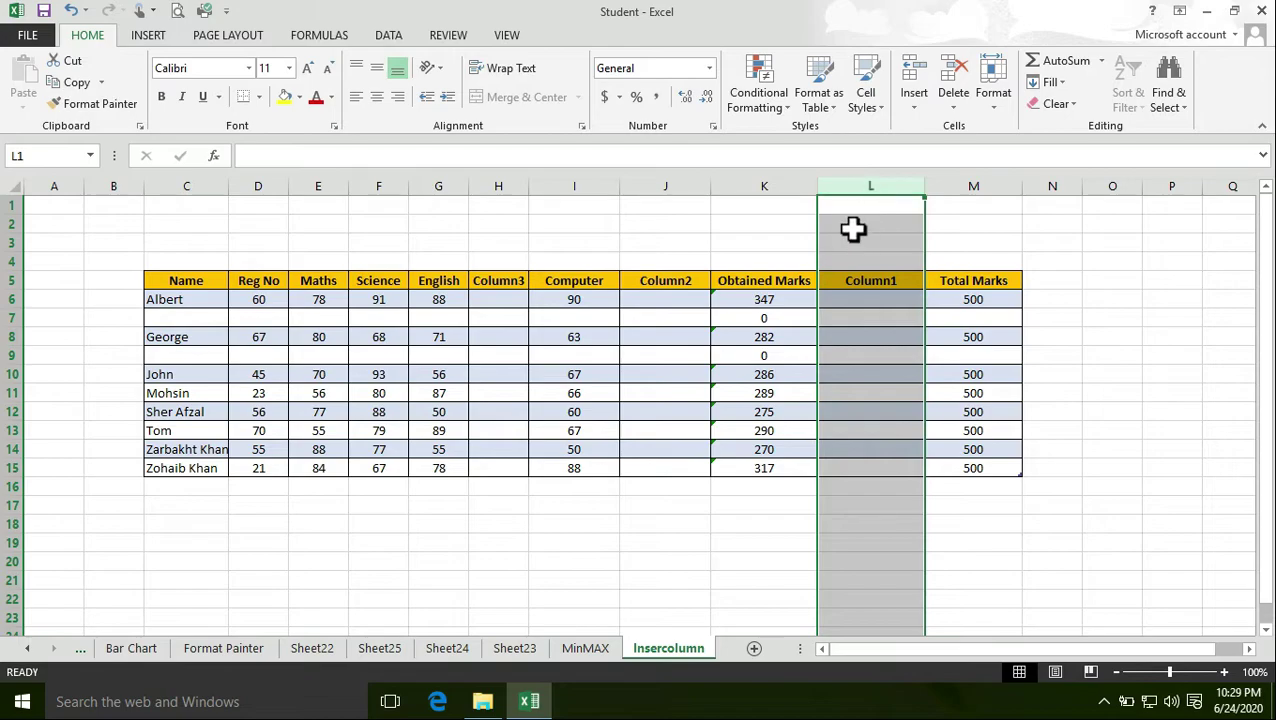
right_click(851, 227)
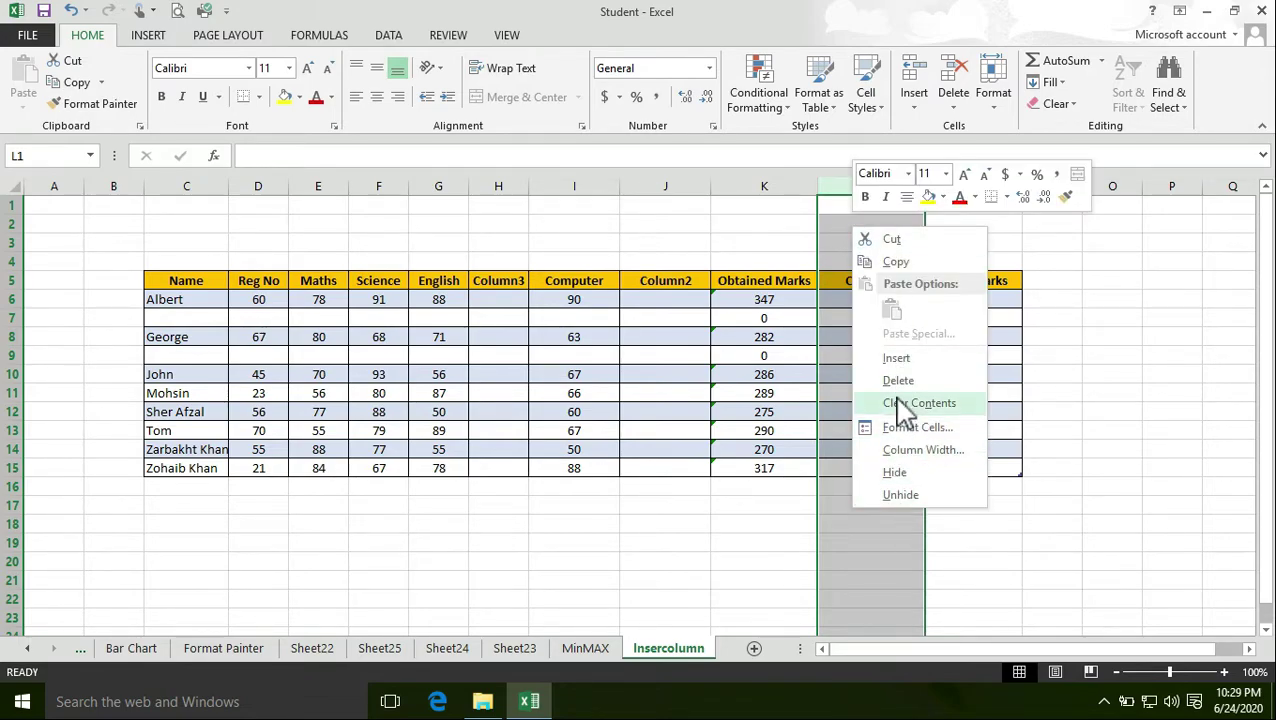
click(900, 382)
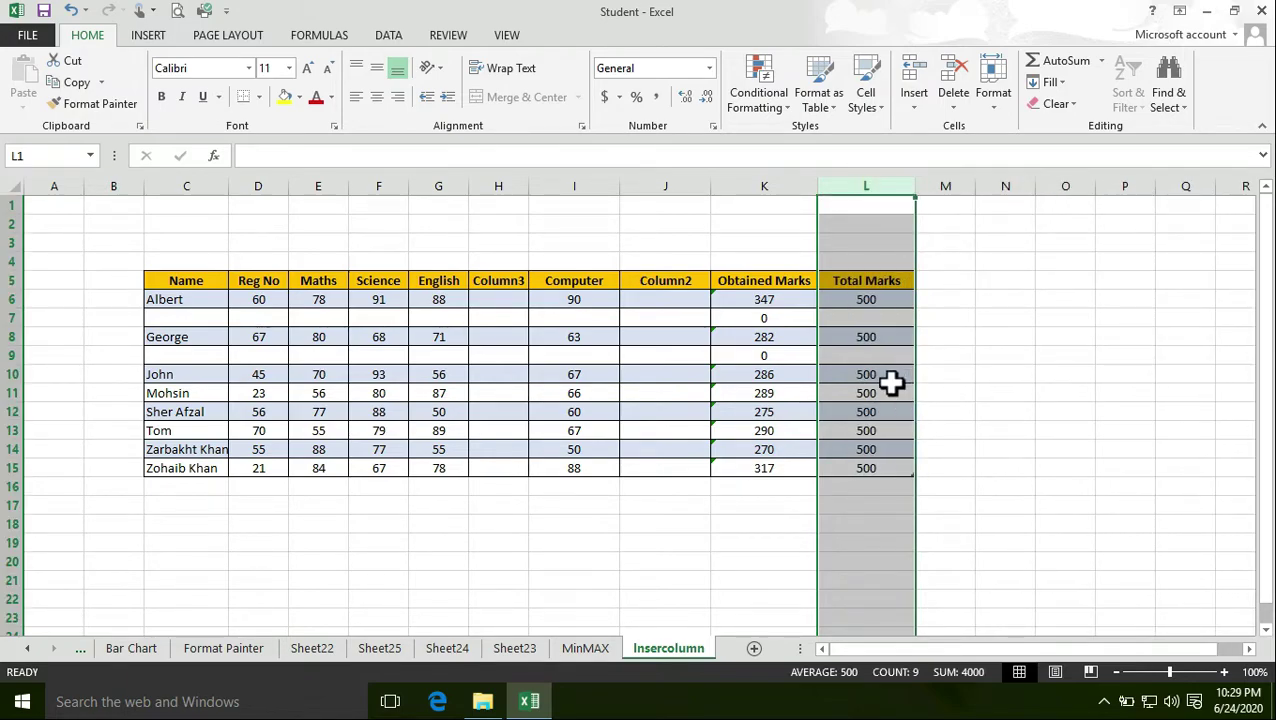
Delete the blank Column2 column before Obtained Marks.
click(668, 286)
click(665, 542)
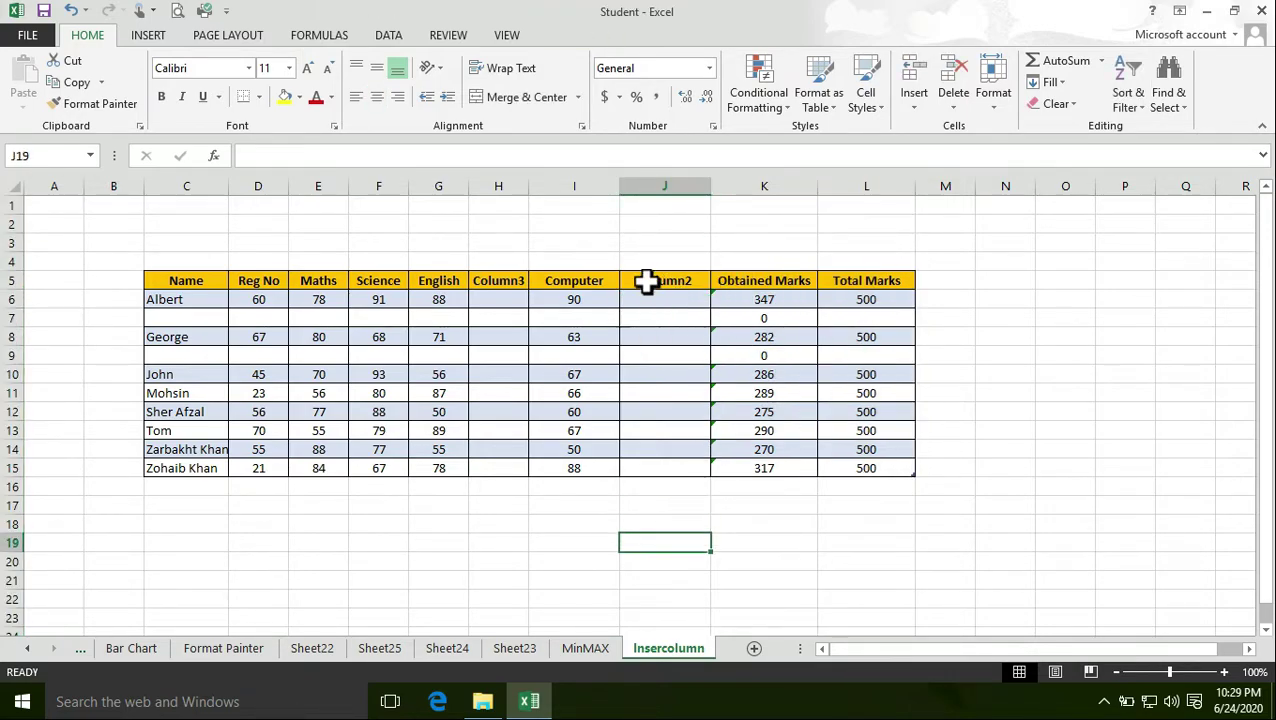
click(659, 181)
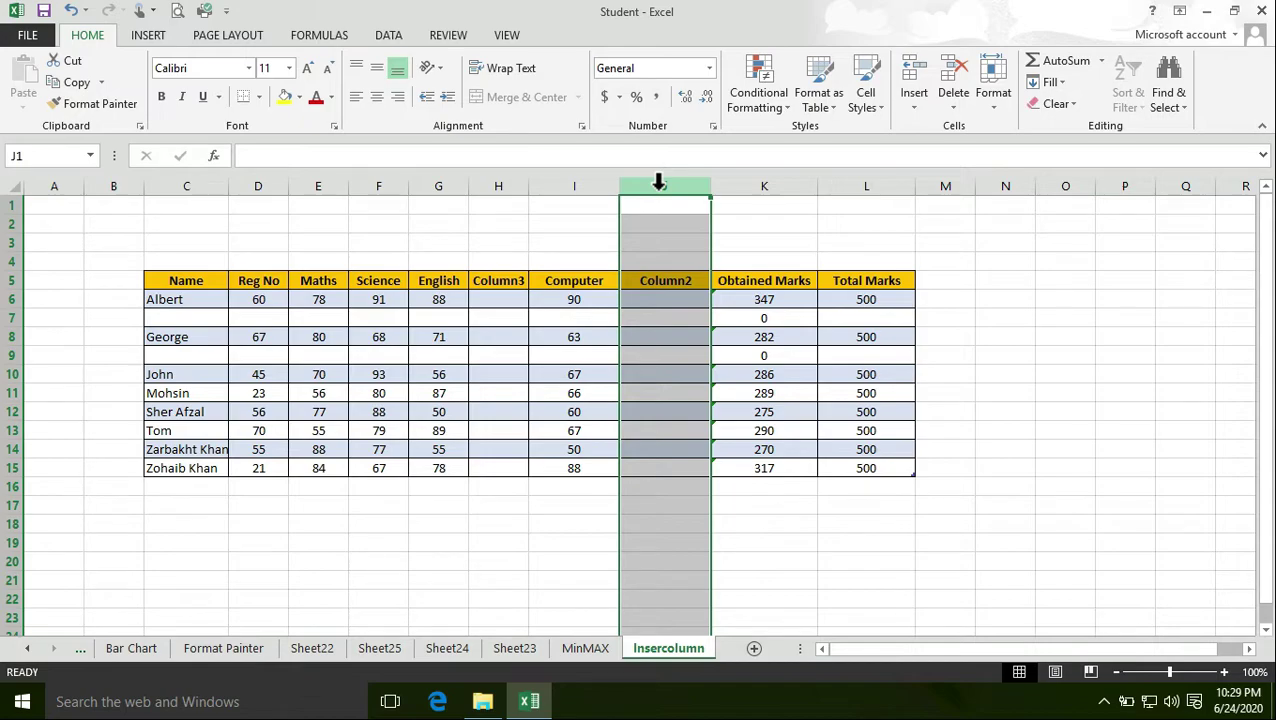
right_click(658, 225)
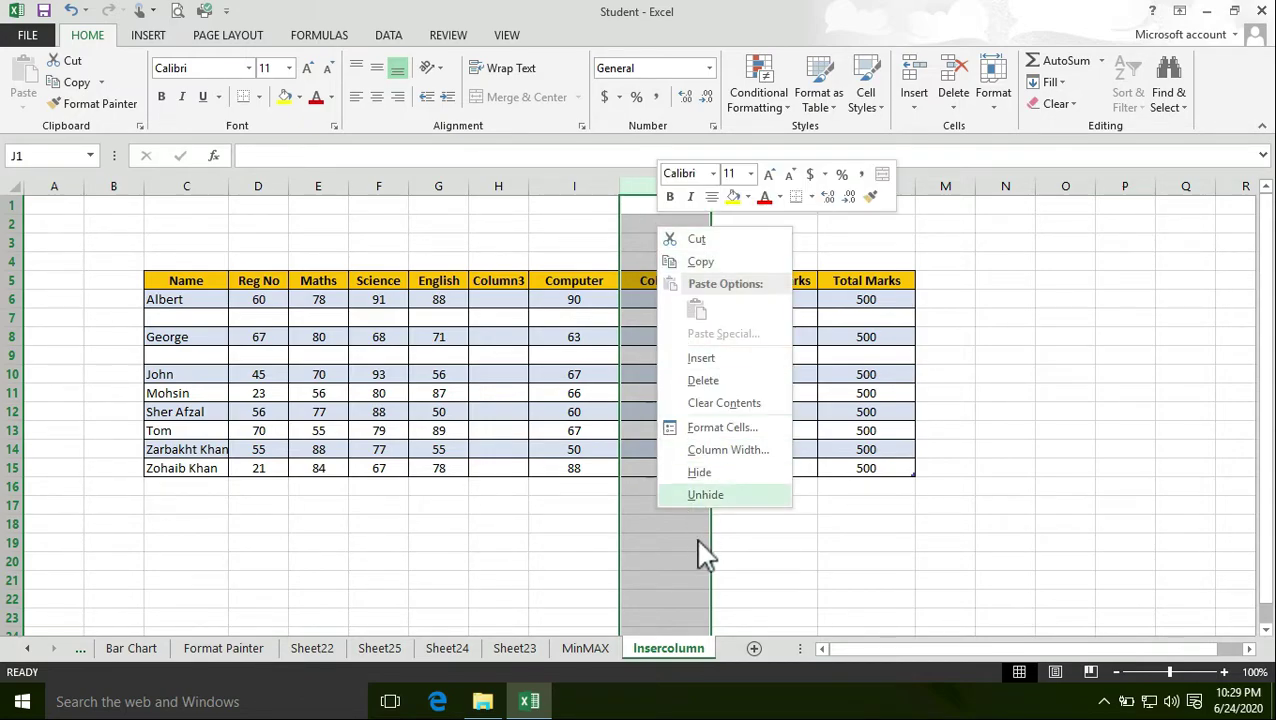
click(703, 381)
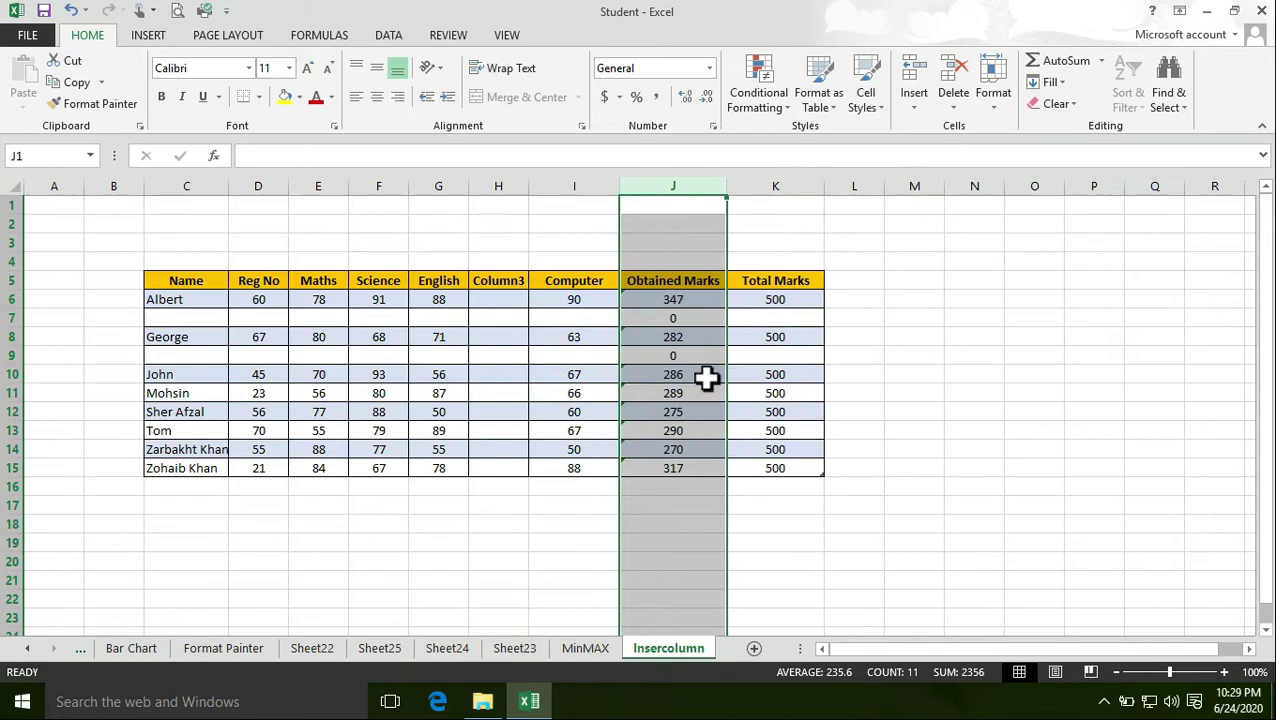
click(596, 513)
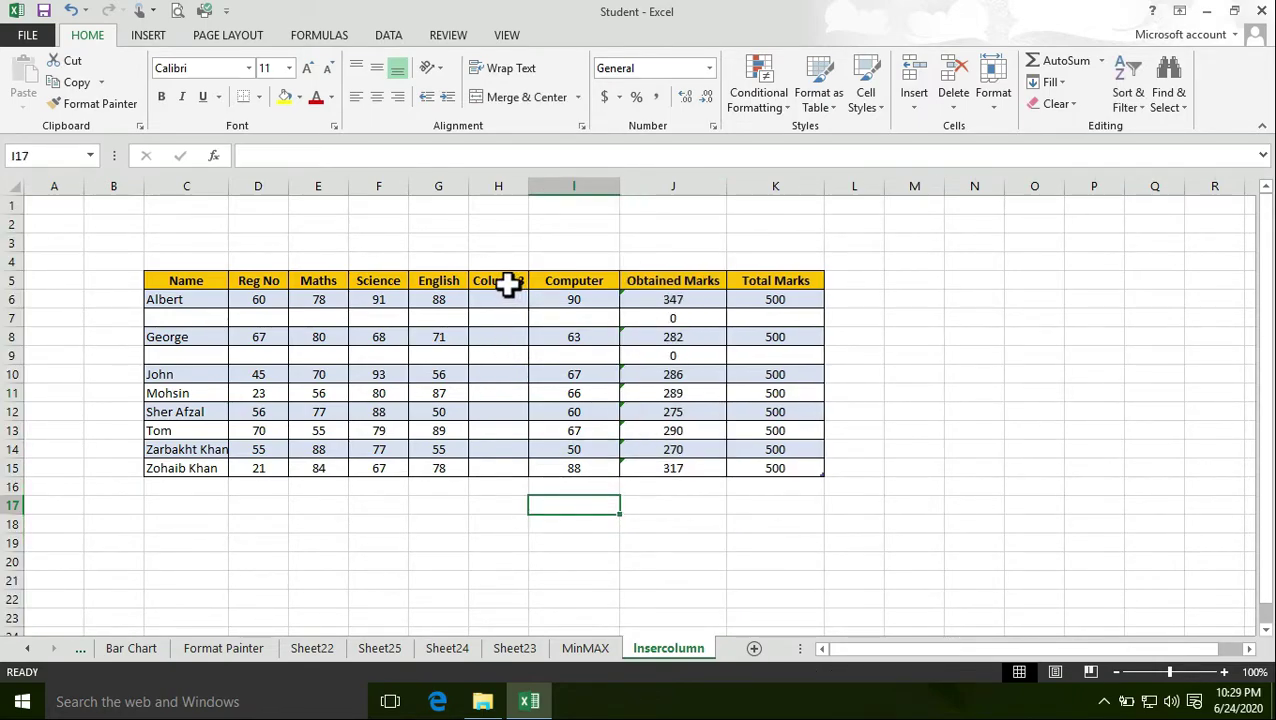
Delete column H (Column3) and inspect the blank cells C7:F7.
click(499, 186)
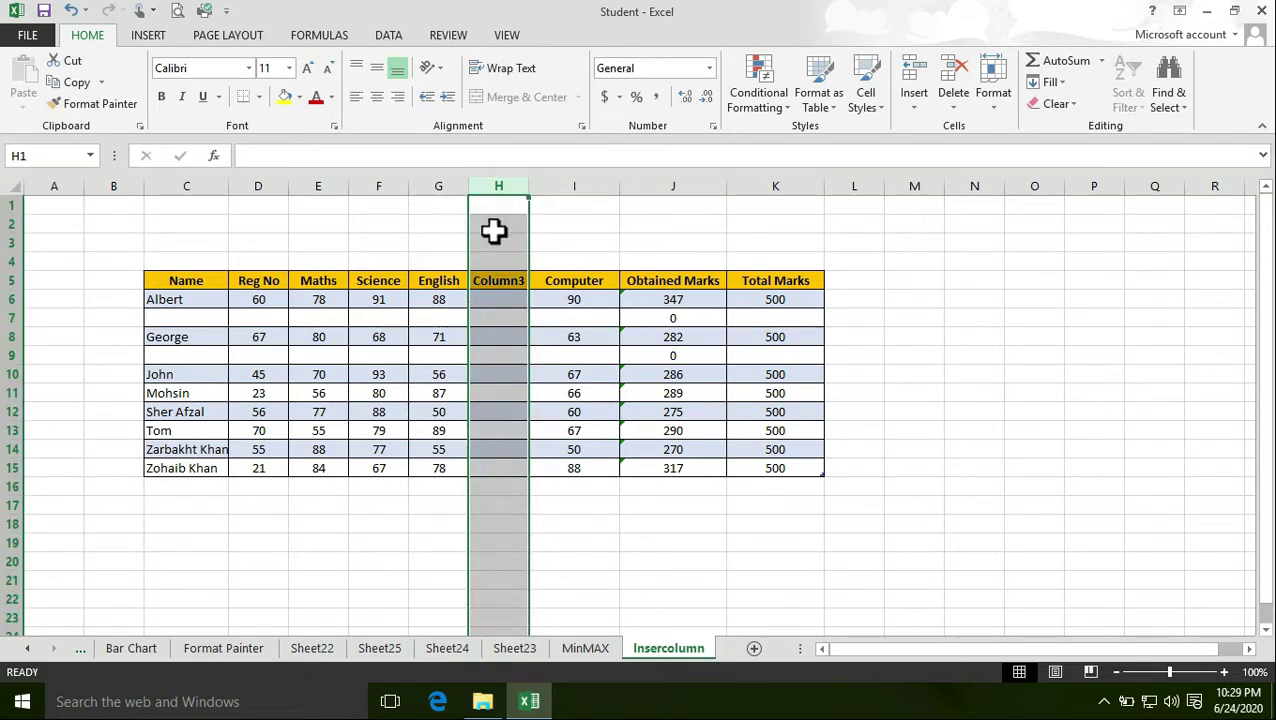
right_click(494, 231)
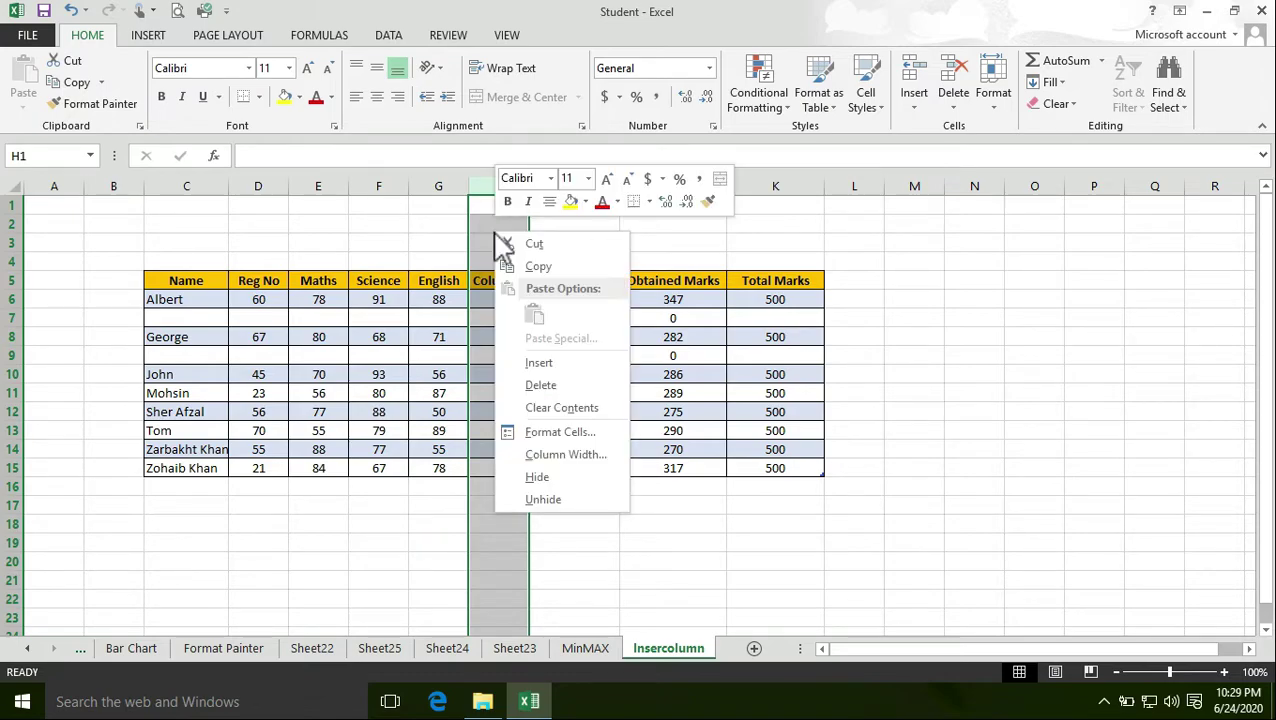
click(565, 385)
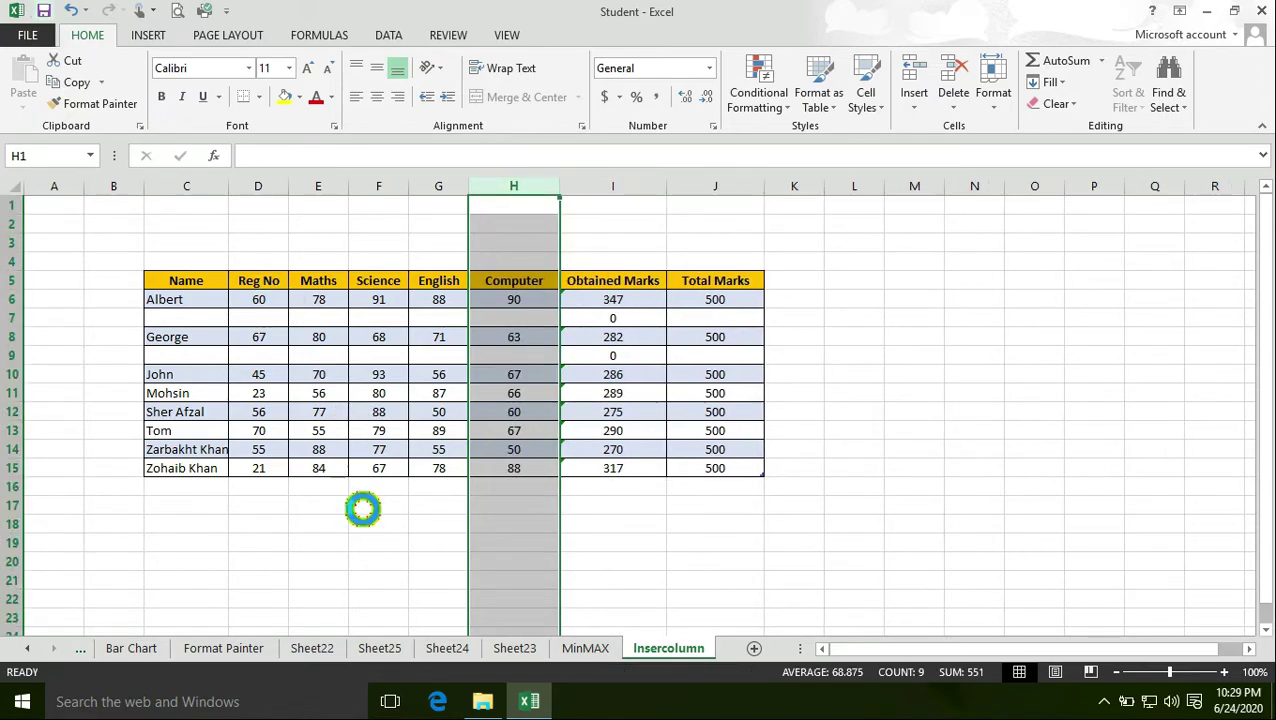
click(359, 505)
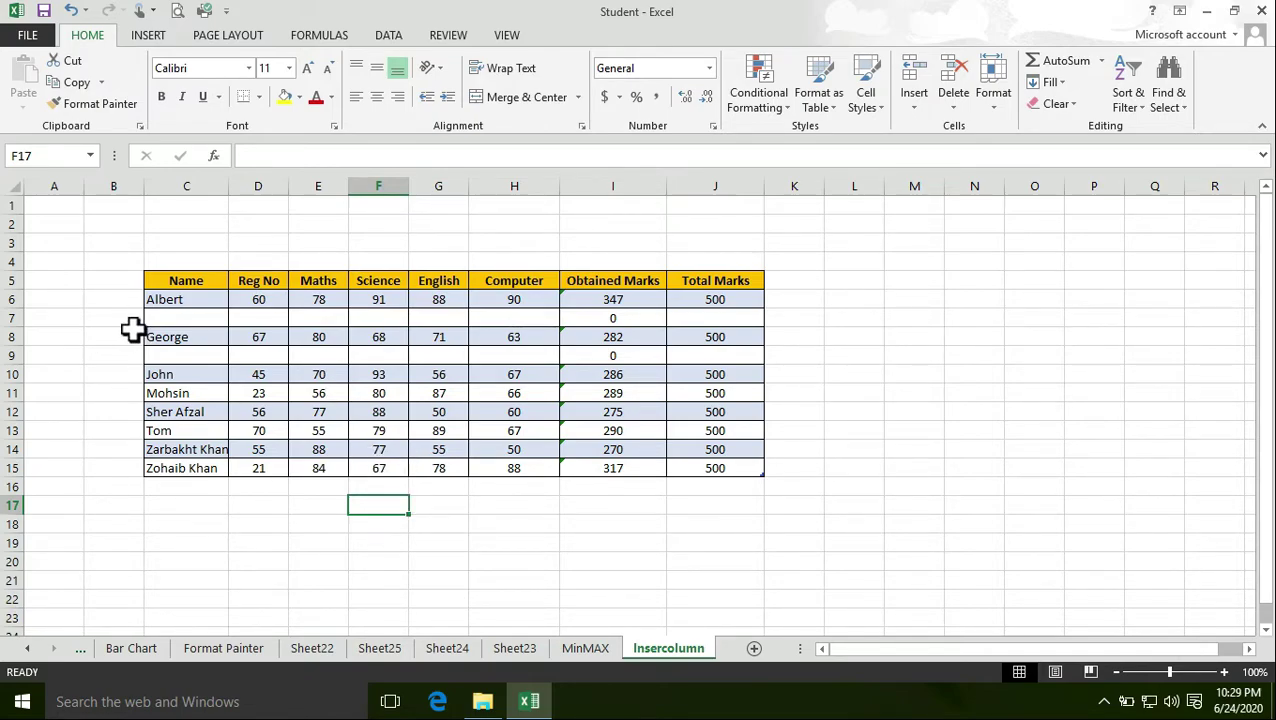
drag(190, 319, 399, 330)
click(118, 414)
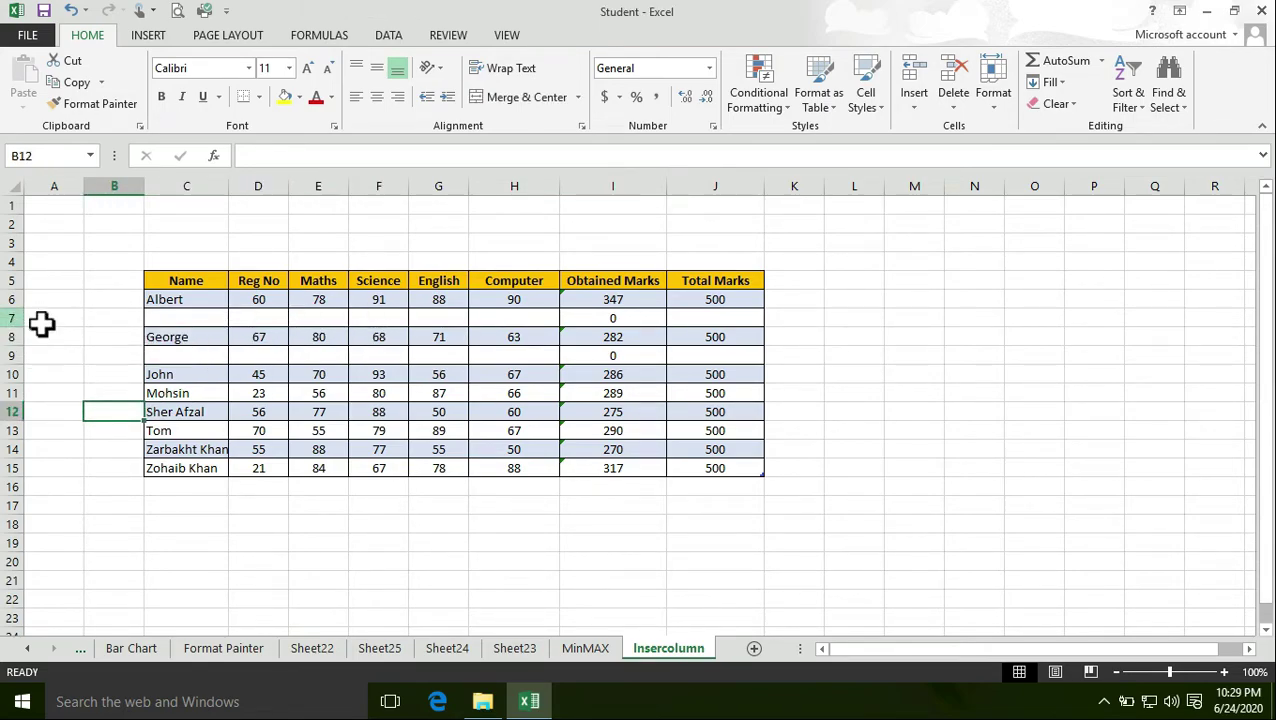
Delete the blank row 7 between Albert and George.
click(18, 318)
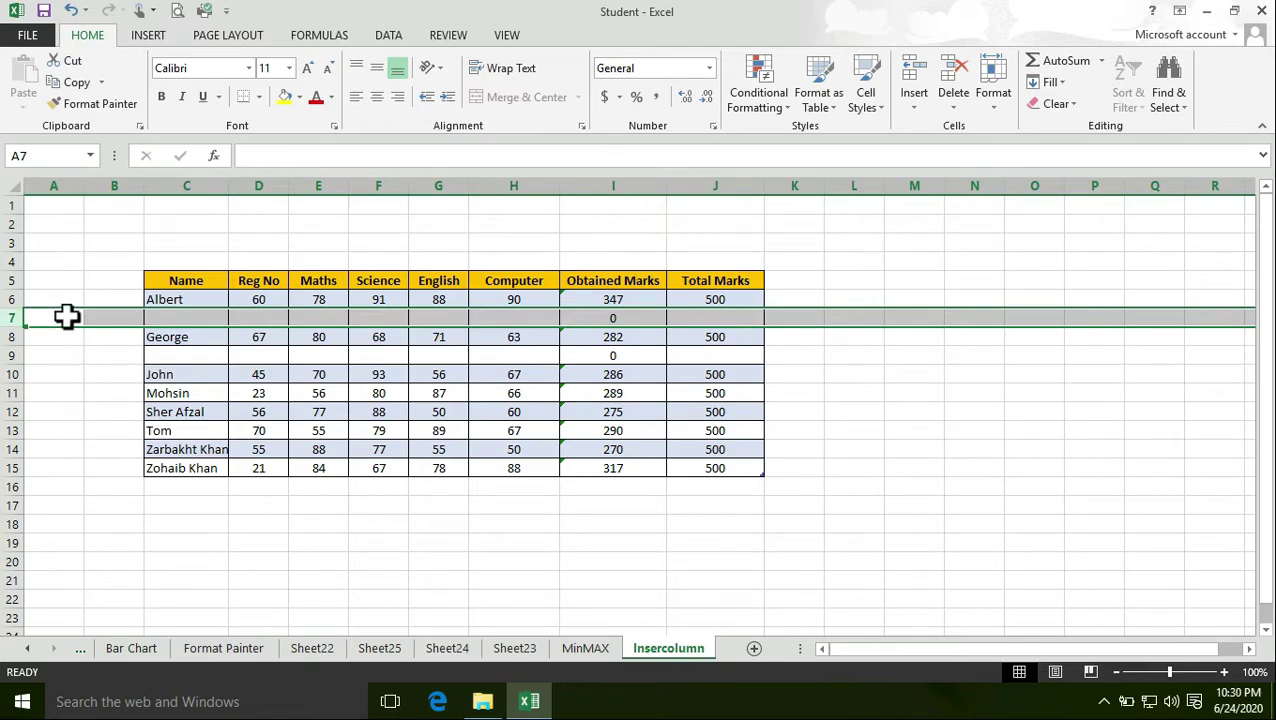
right_click(110, 318)
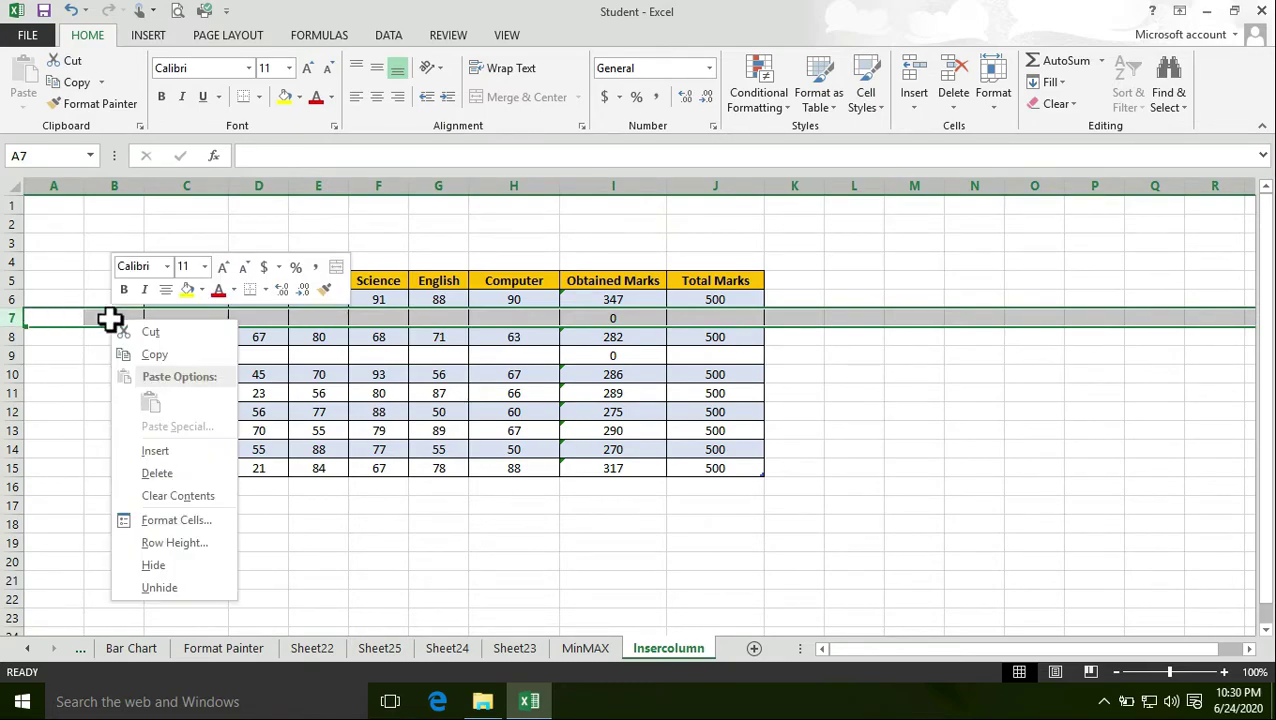
click(157, 473)
click(114, 430)
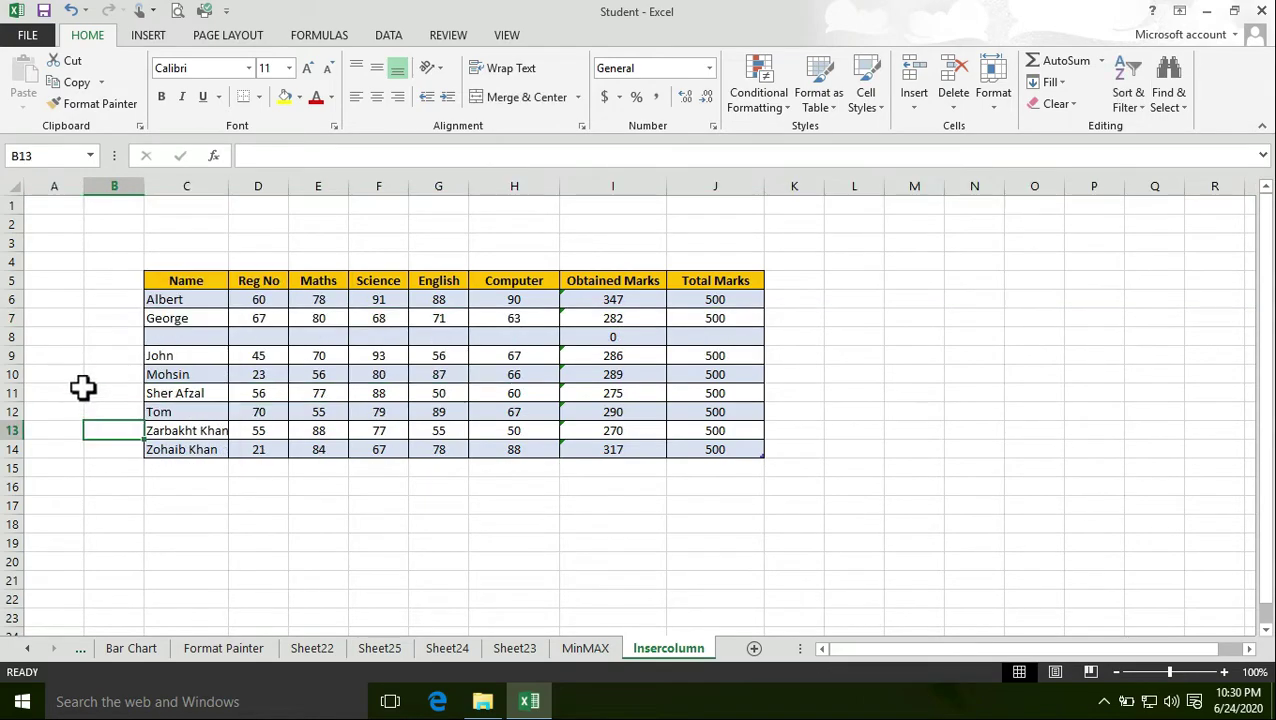
drag(211, 338, 398, 338)
click(83, 373)
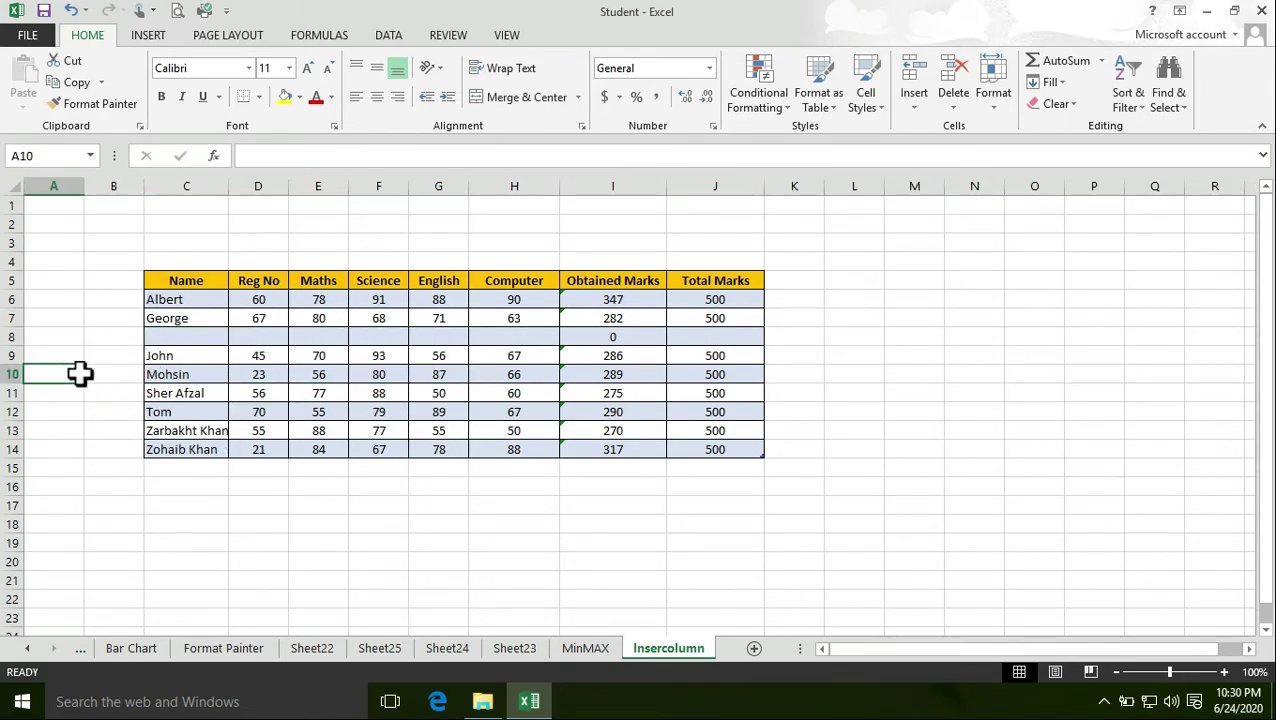
Delete the remaining blank row 8.
click(10, 340)
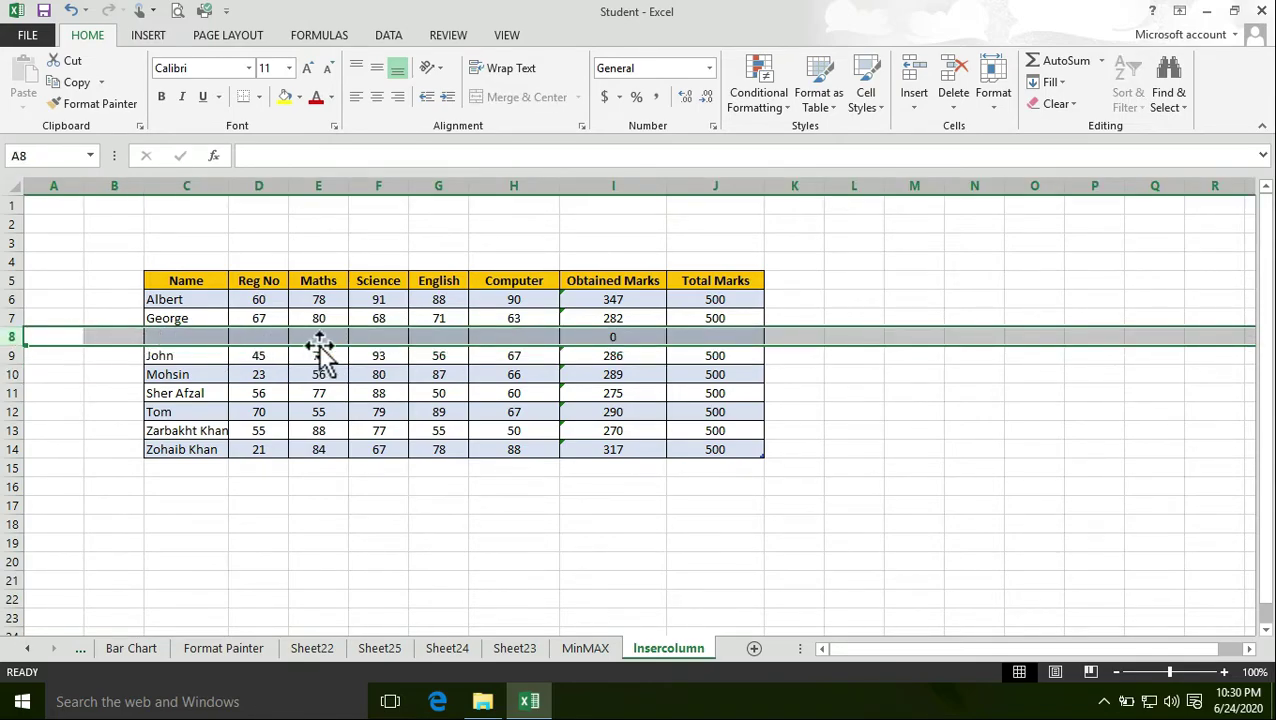
right_click(110, 338)
click(162, 490)
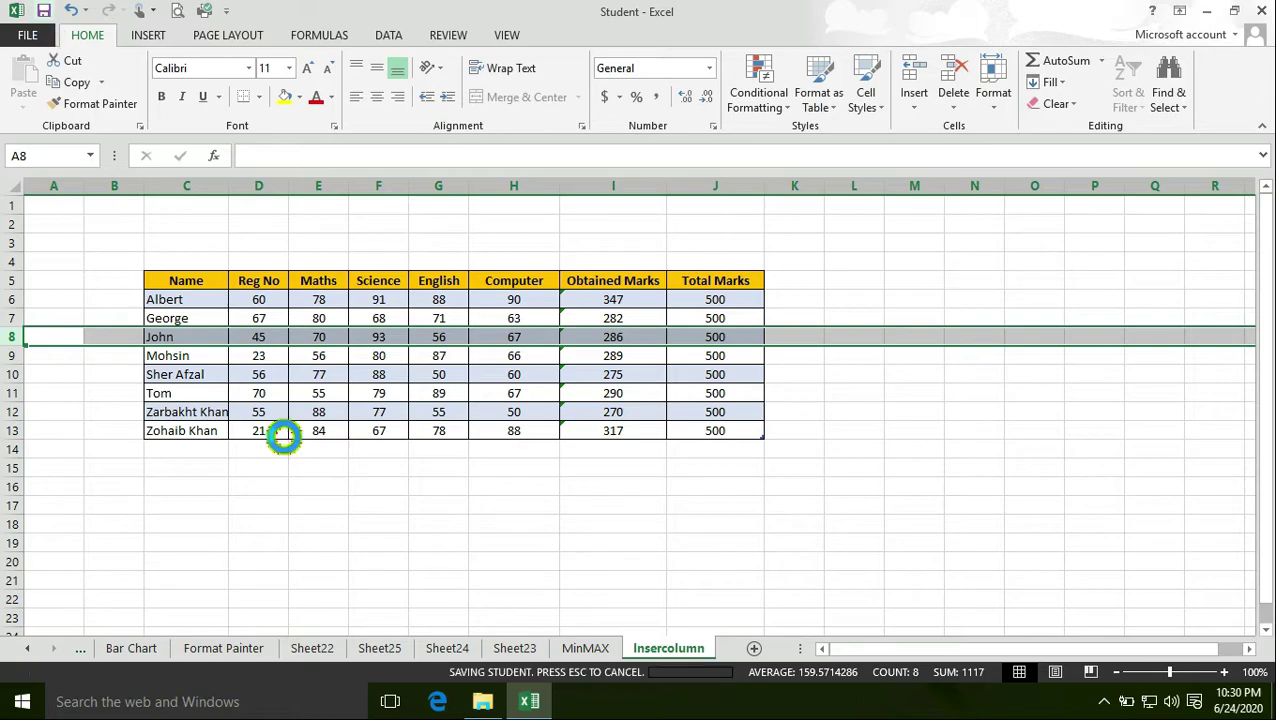
click(366, 561)
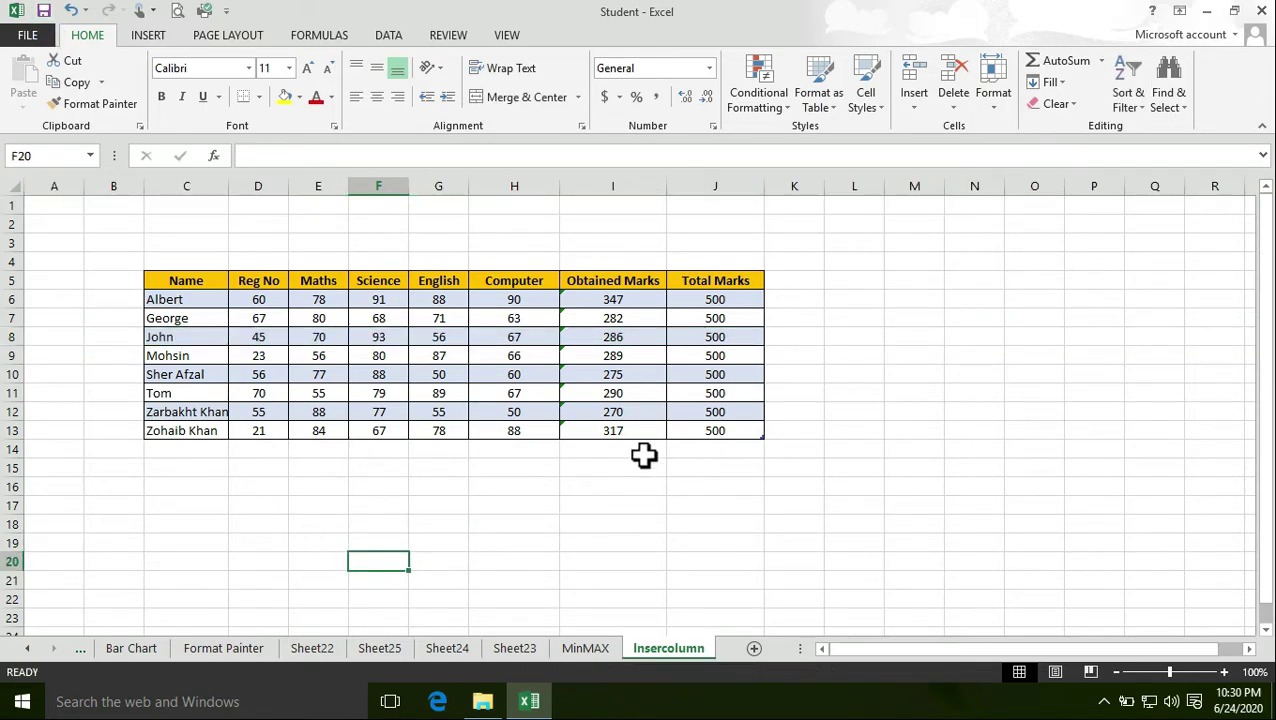